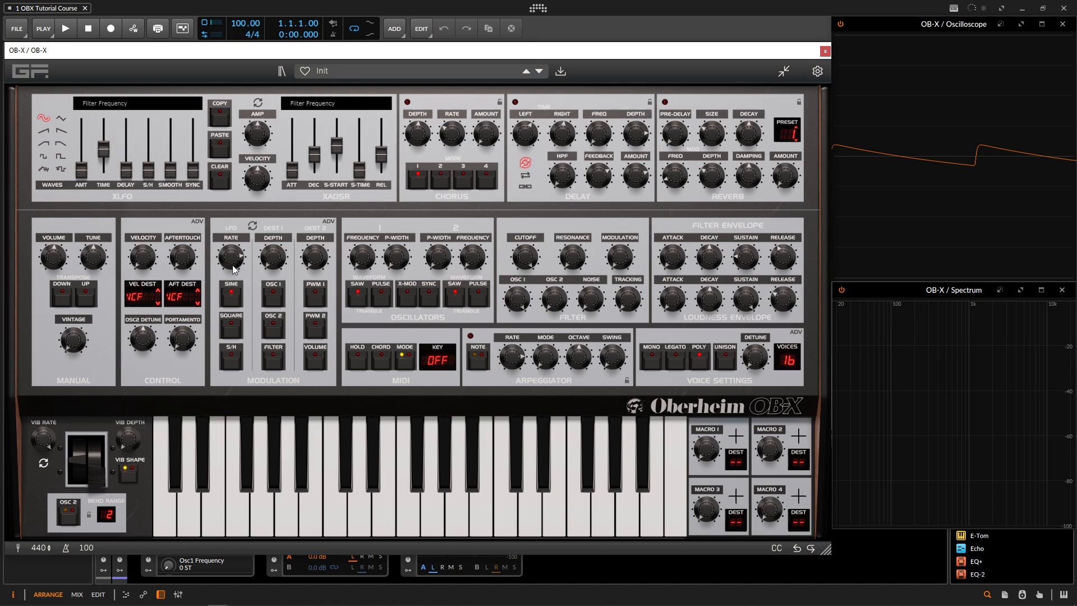
Step: Sweep the LFO rate down to 0.063 Hz and back up, and cycle the LFO waveform through Square and S/H back to Sine
left_click_drag(234, 257, 240, 296)
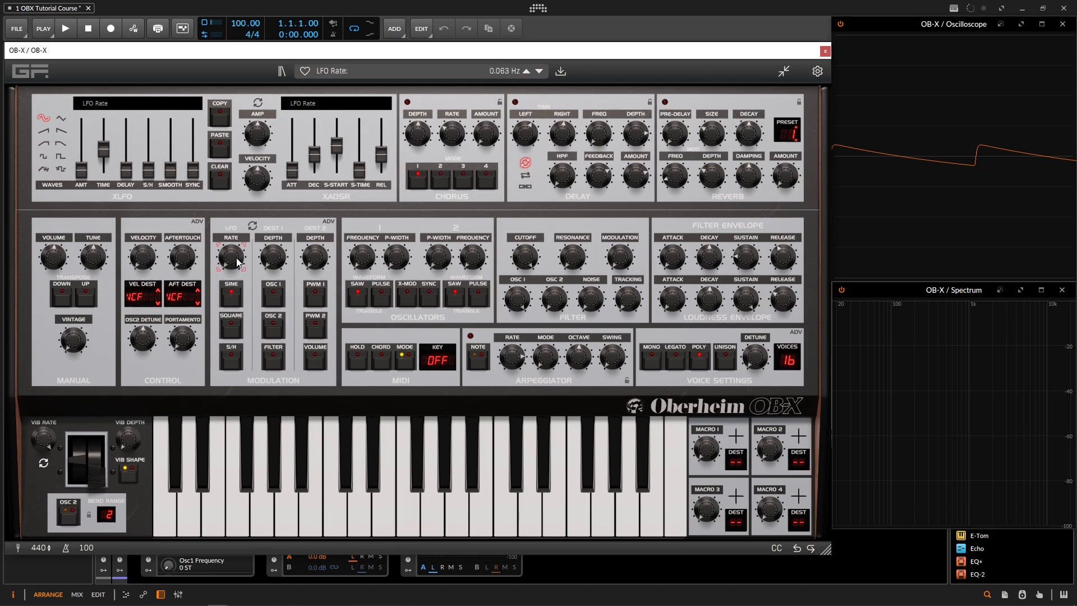
left_click_drag(235, 258, 245, 116)
left_click(232, 297)
left_click(229, 293)
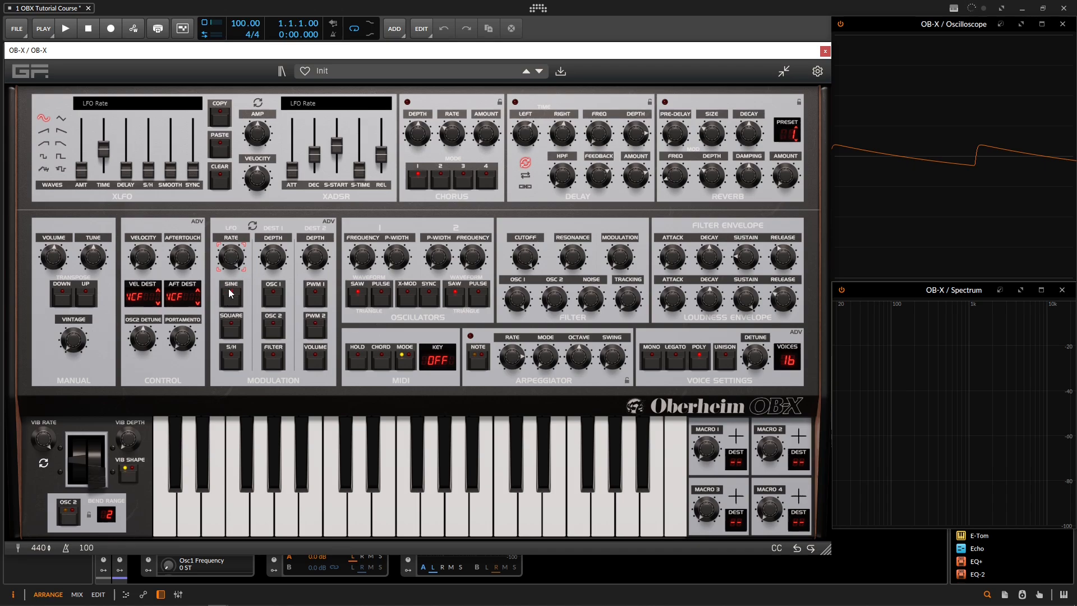
left_click(230, 331)
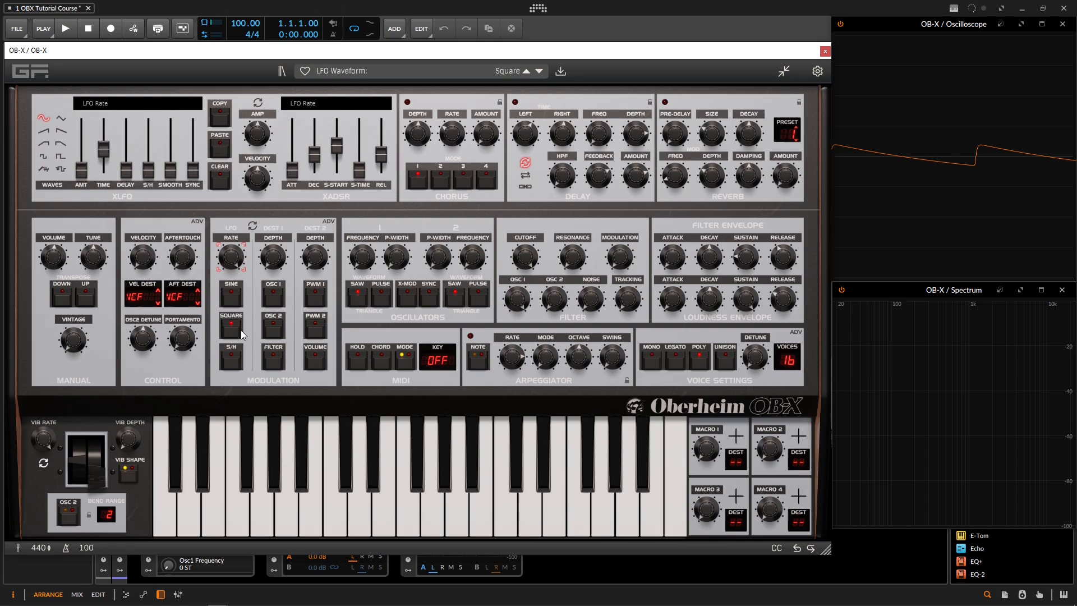
left_click(231, 364)
left_click(237, 297)
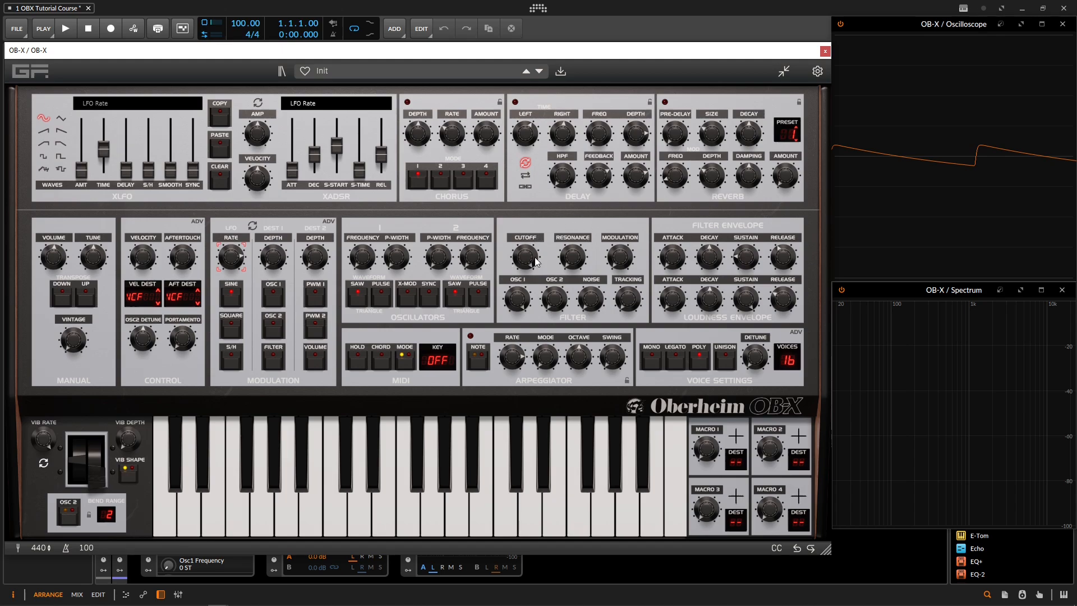
Step: Lower the filter cutoff and mix in Osc 2 with some detune
left_click_drag(526, 259, 532, 294)
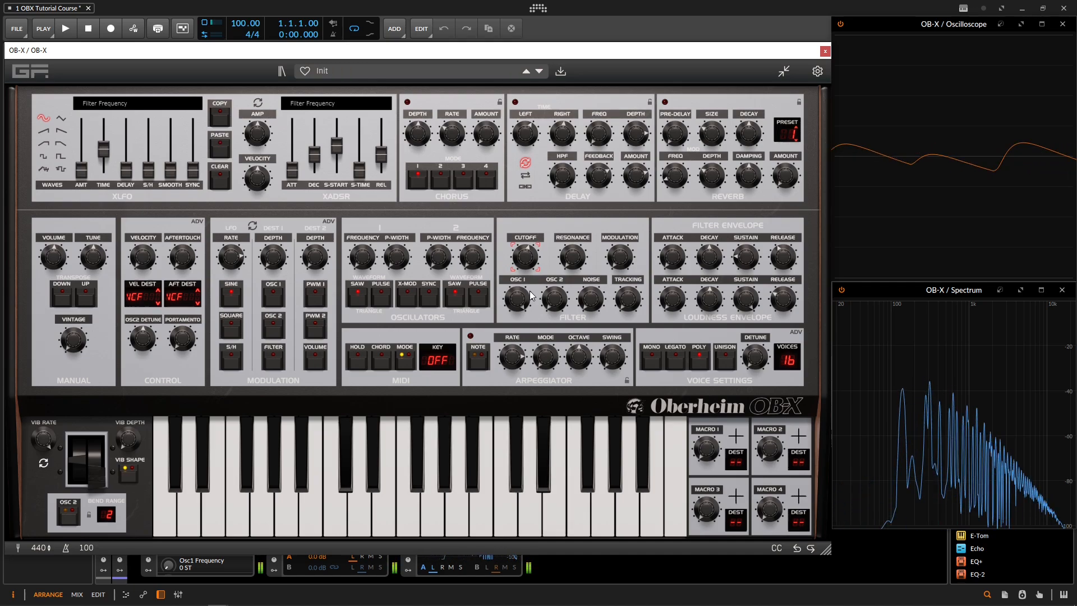
left_click(555, 302)
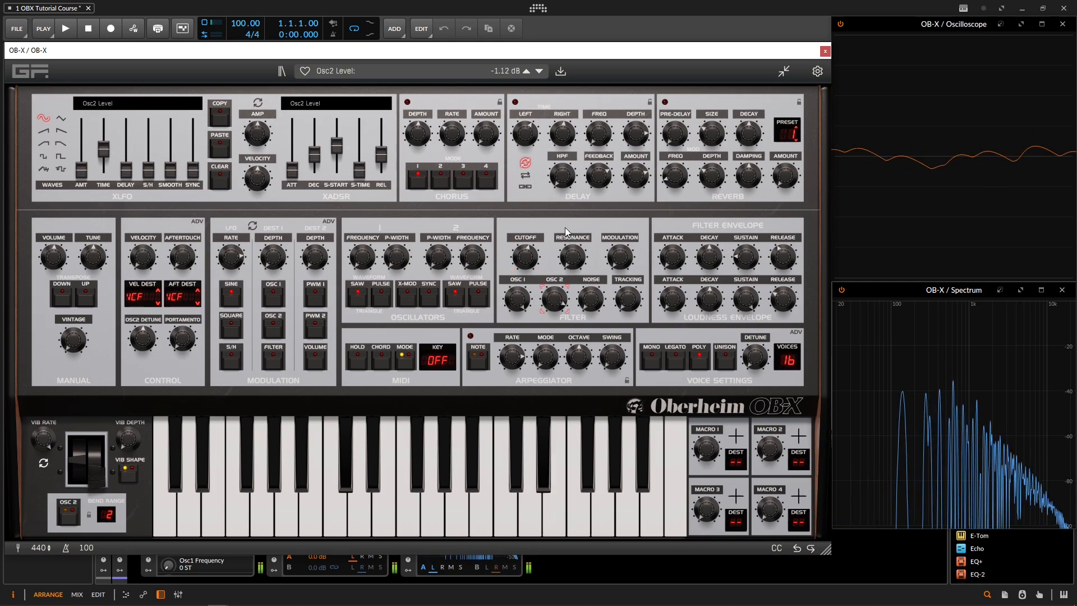
left_click(442, 176)
left_click(144, 339)
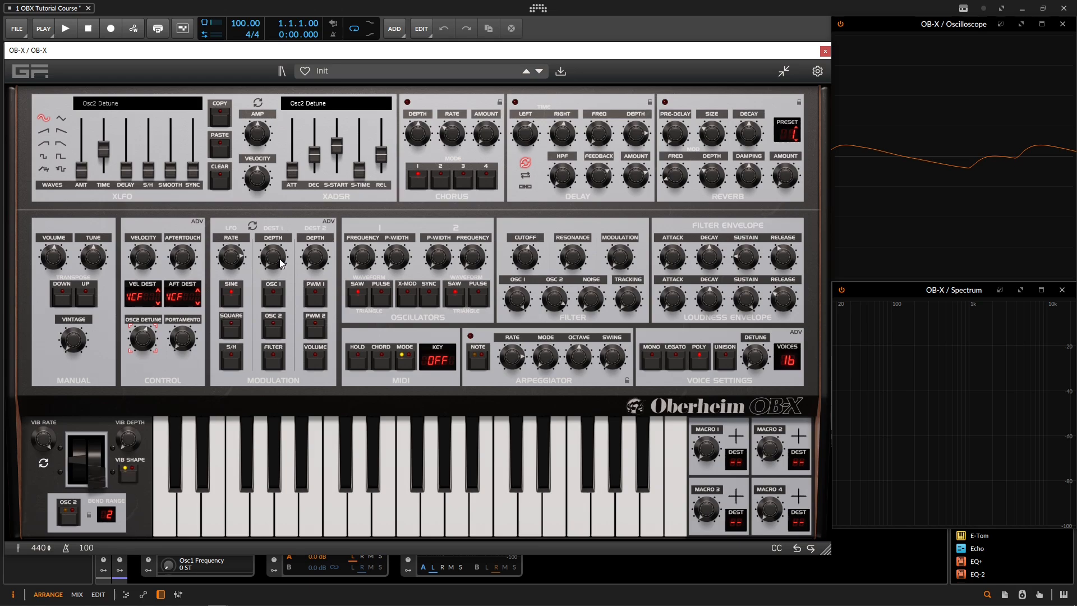
Step: Route the LFO to the filter at a Dest 1 depth of about 32% and set the filter resonance to about 52%
left_click(273, 362)
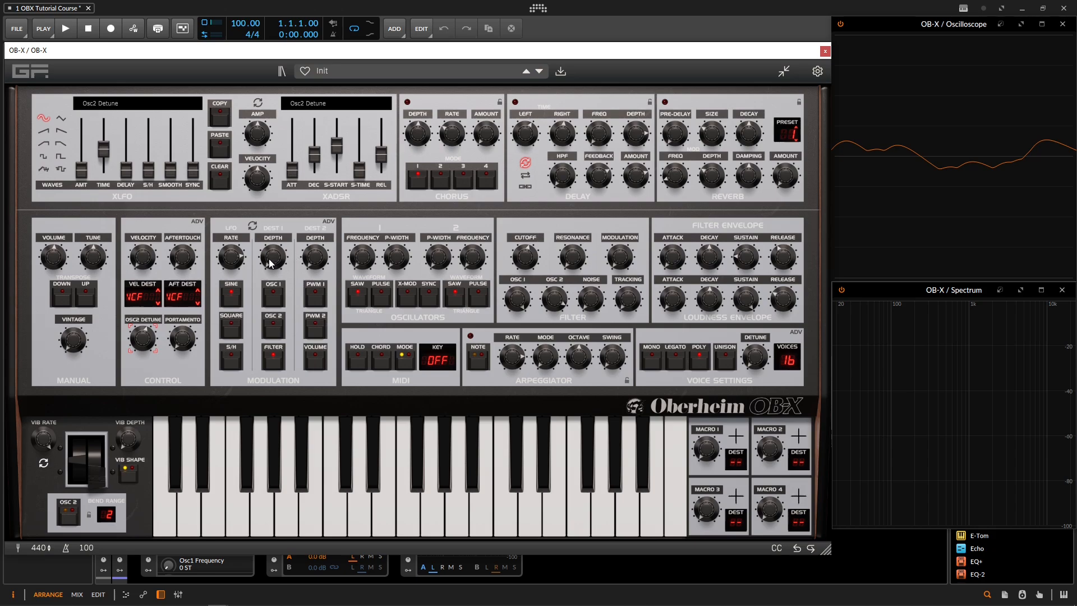
left_click_drag(271, 264, 271, 241)
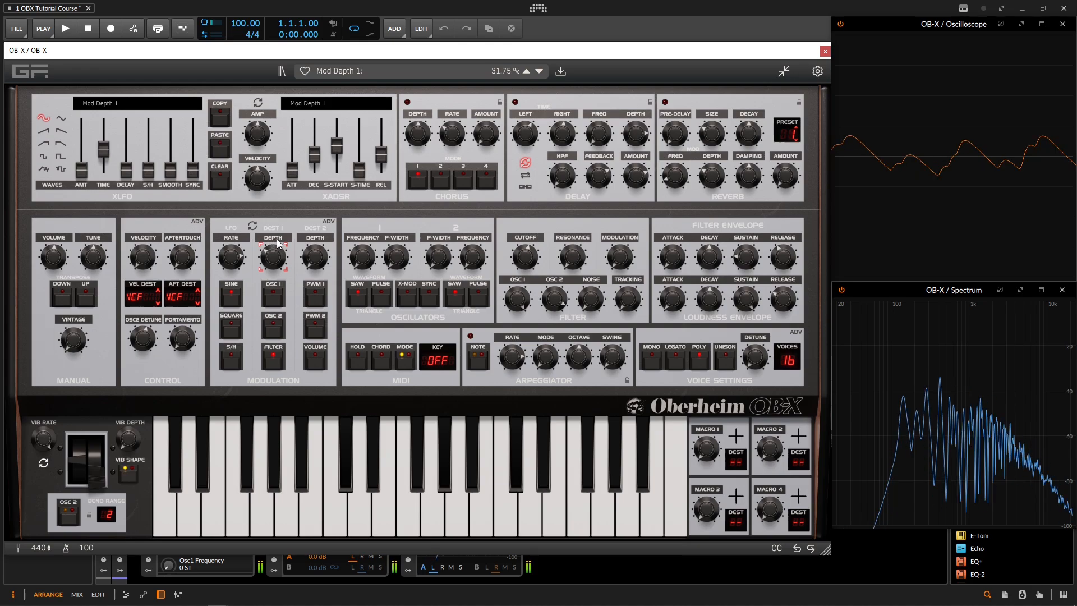
left_click_drag(572, 261, 567, 220)
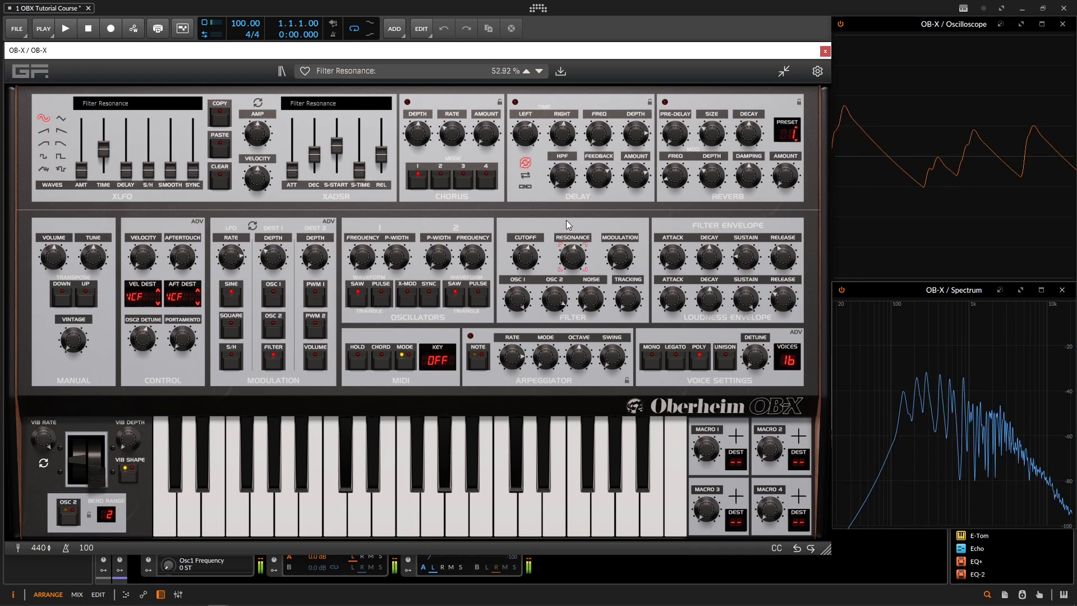
left_click_drag(570, 270, 569, 271)
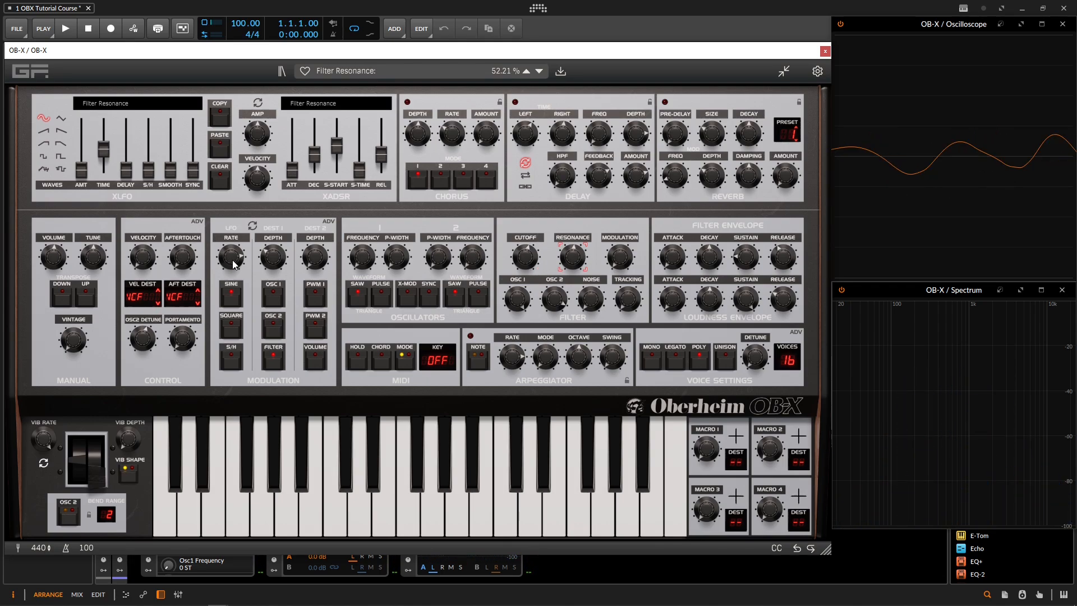
Step: Switch the LFO to the Square waveform at a rate of about 2.1 Hz and raise the Dest 1 modulation depth
mouse_move(235, 265)
left_mouse_down()
mouse_move(236, 295)
mouse_move(239, 245)
mouse_move(242, 277)
left_mouse_up()
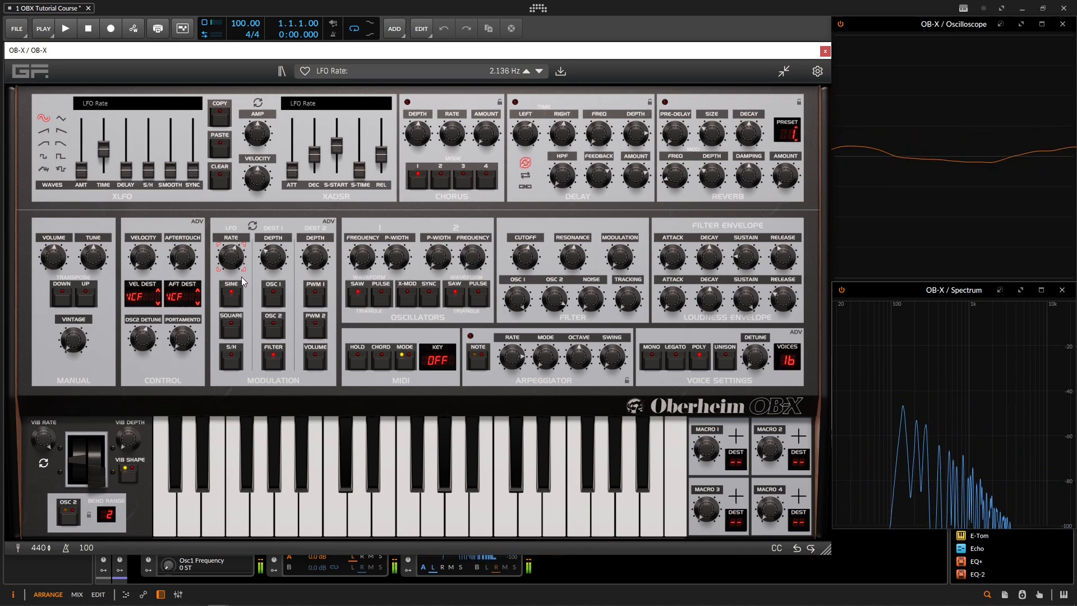
left_click(237, 329)
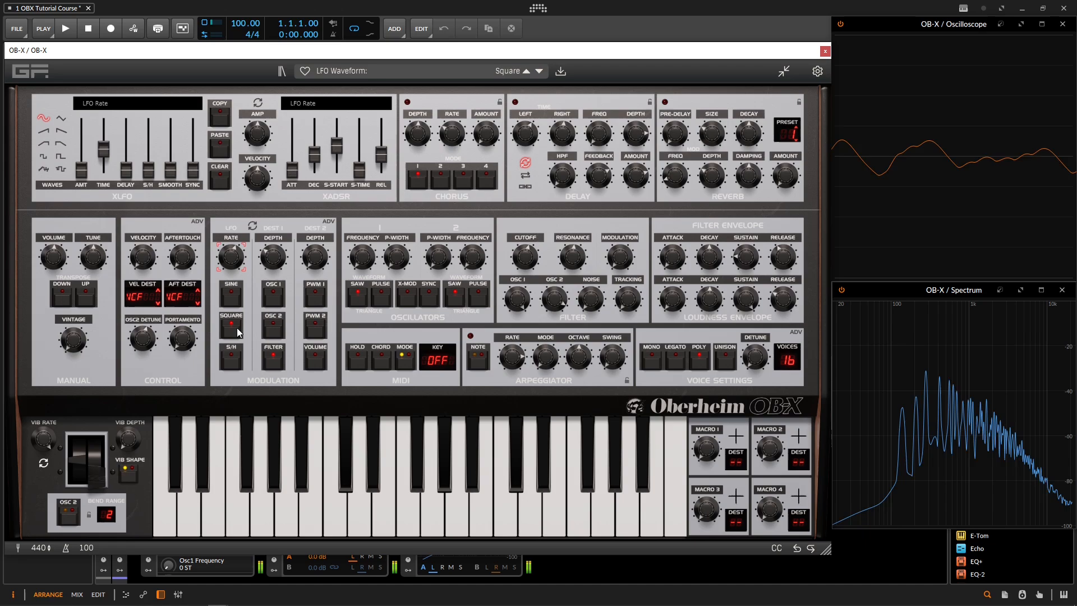
left_click(276, 260)
left_click_drag(276, 260, 281, 220)
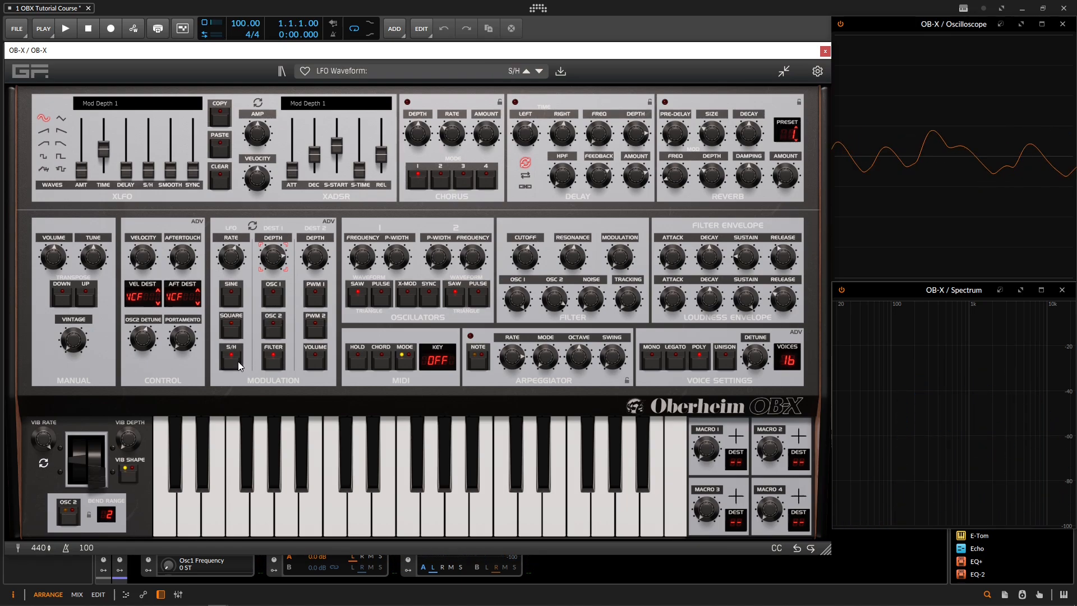
Step: Vary the LFO rate with the S/H waveform selected and set the filter cutoff to about 203 Hz
left_click(232, 262)
left_click_drag(232, 264, 273, 244)
left_click_drag(566, 270, 568, 263)
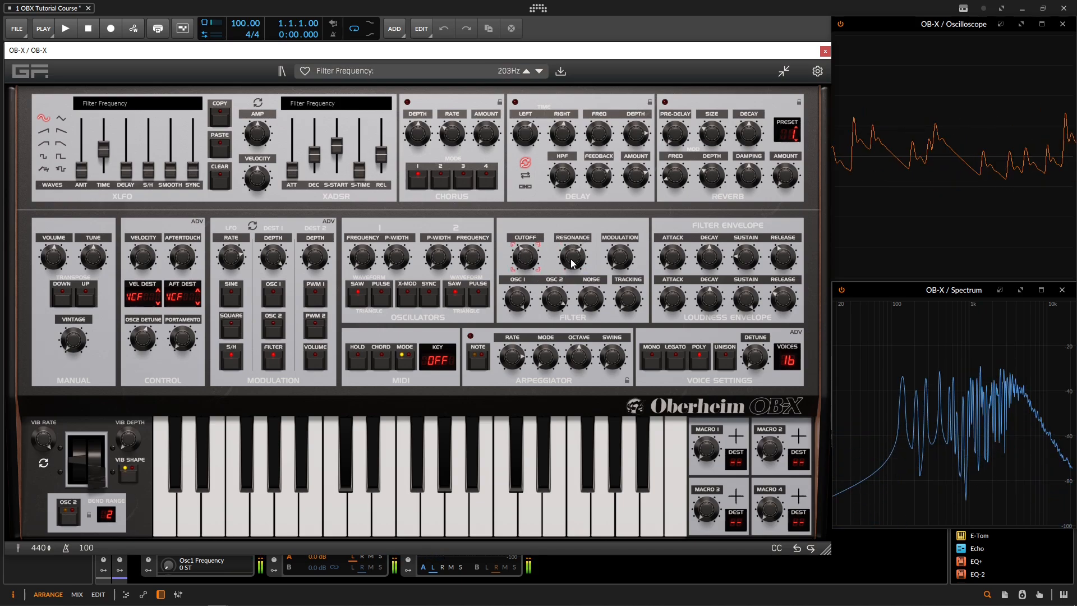
left_click_drag(249, 264, 236, 258)
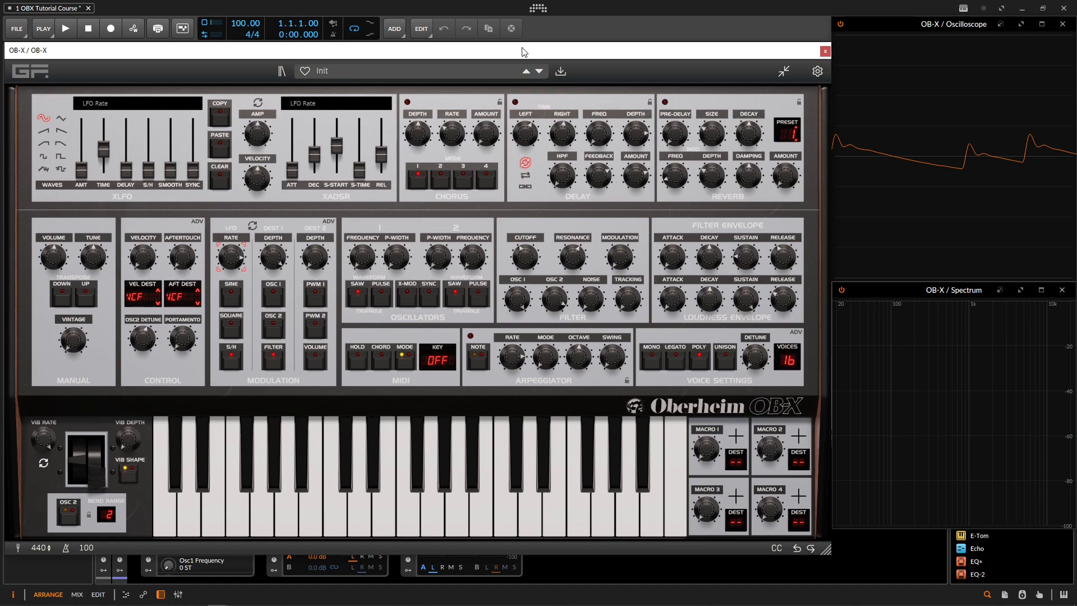
Step: Enable LFO tempo sync and try different synced rates with the Sine waveform modulating the filter
left_click(253, 226)
left_click_drag(236, 266, 243, 296)
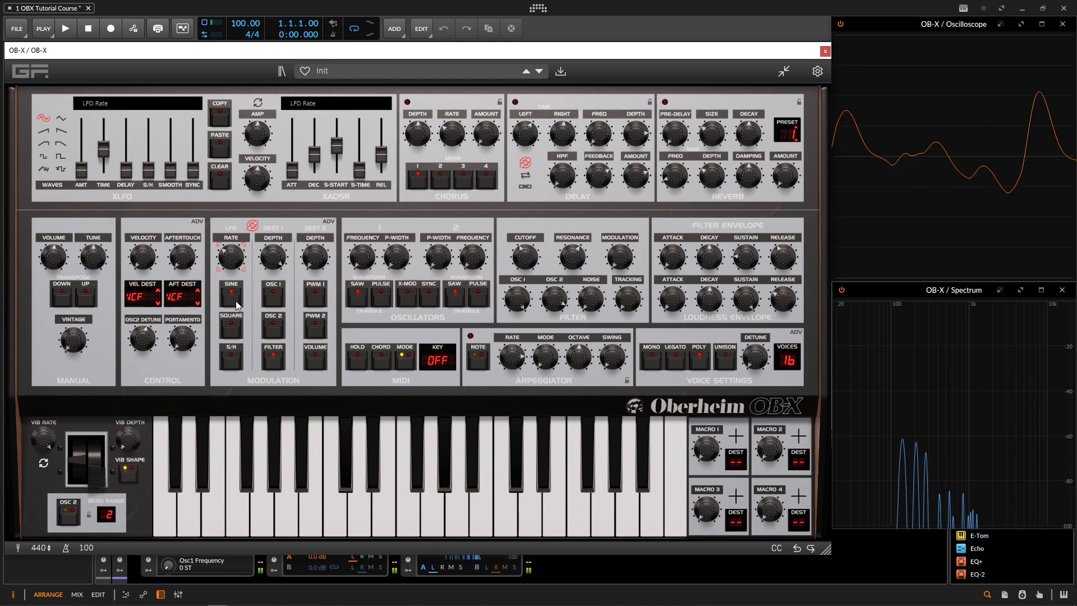
scroll(235, 259, "up", 1)
scroll(236, 259, "up", 1)
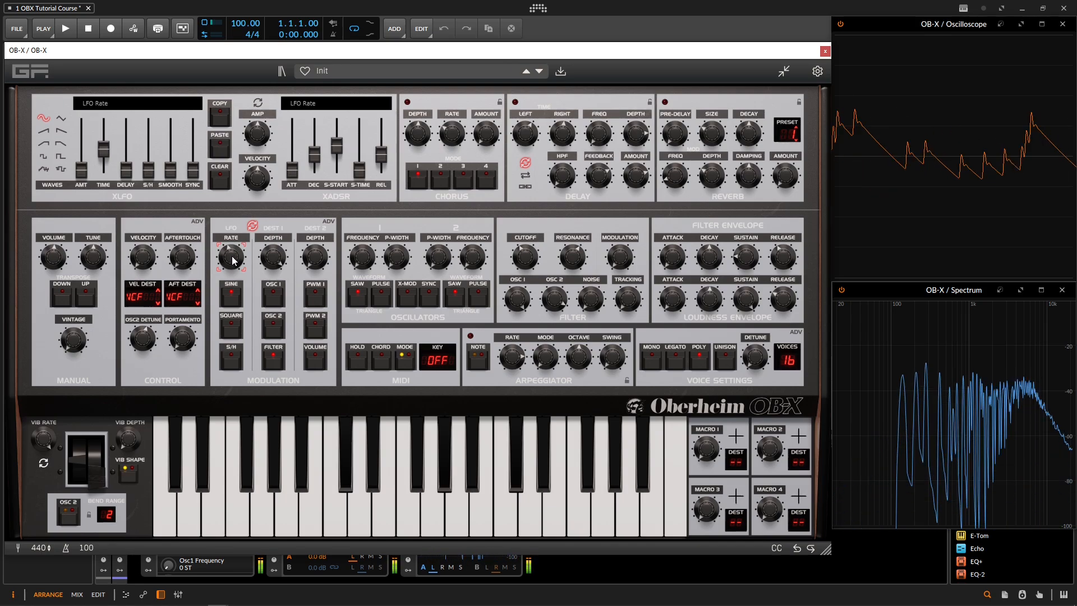
scroll(231, 251, "up", 2)
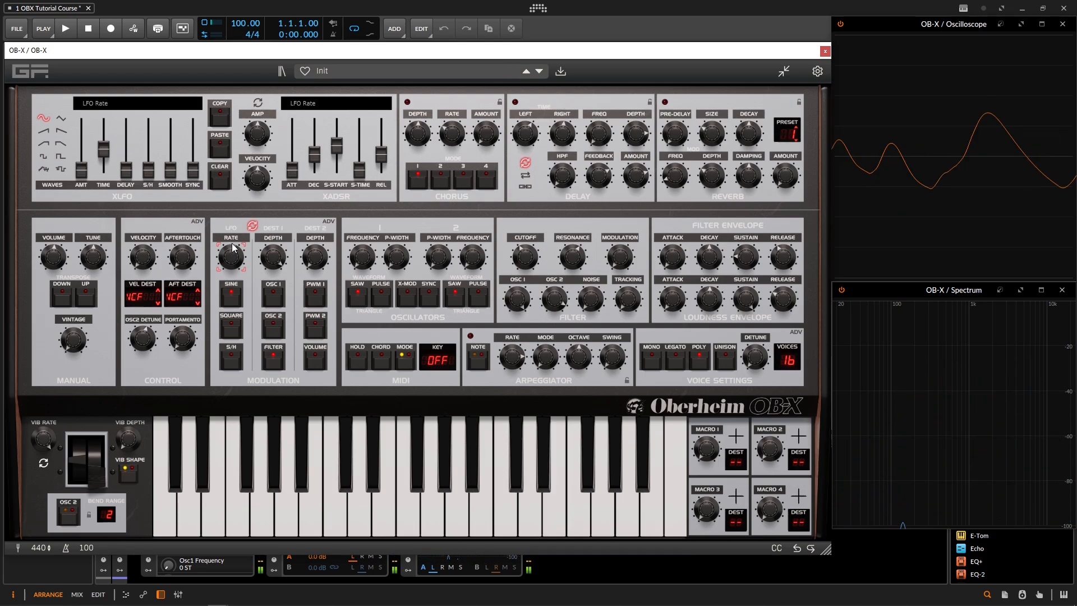
left_click(270, 261)
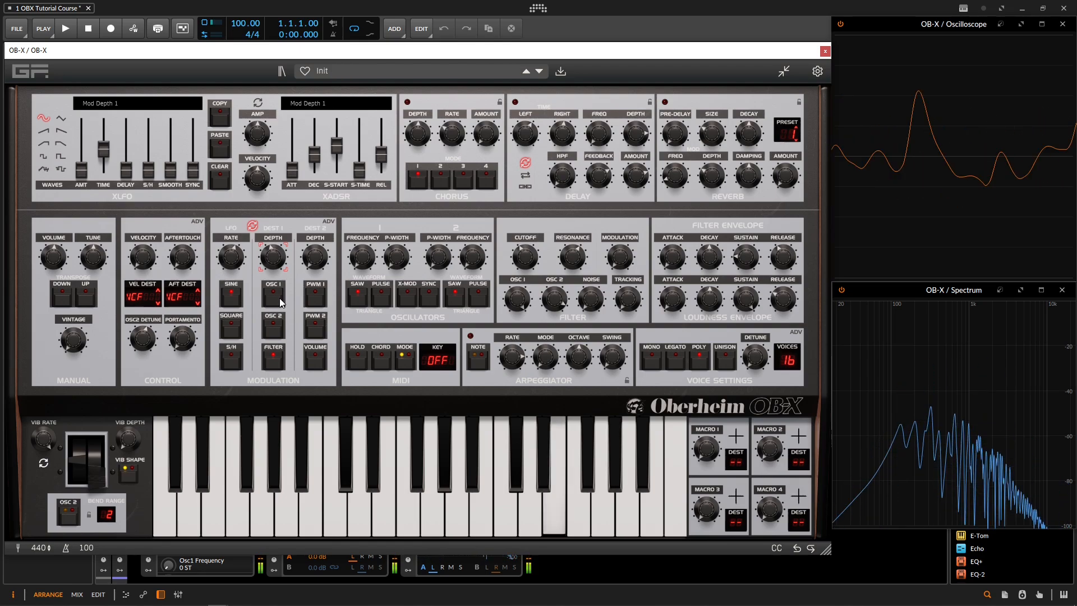
Step: Route the LFO to Osc 1 on the initialized patch and raise the Dest 1 depth to modulate its pitch
mouse_move(235, 264)
mouse_move(234, 264)
left_mouse_down()
mouse_move(235, 253)
mouse_move(231, 270)
left_mouse_up()
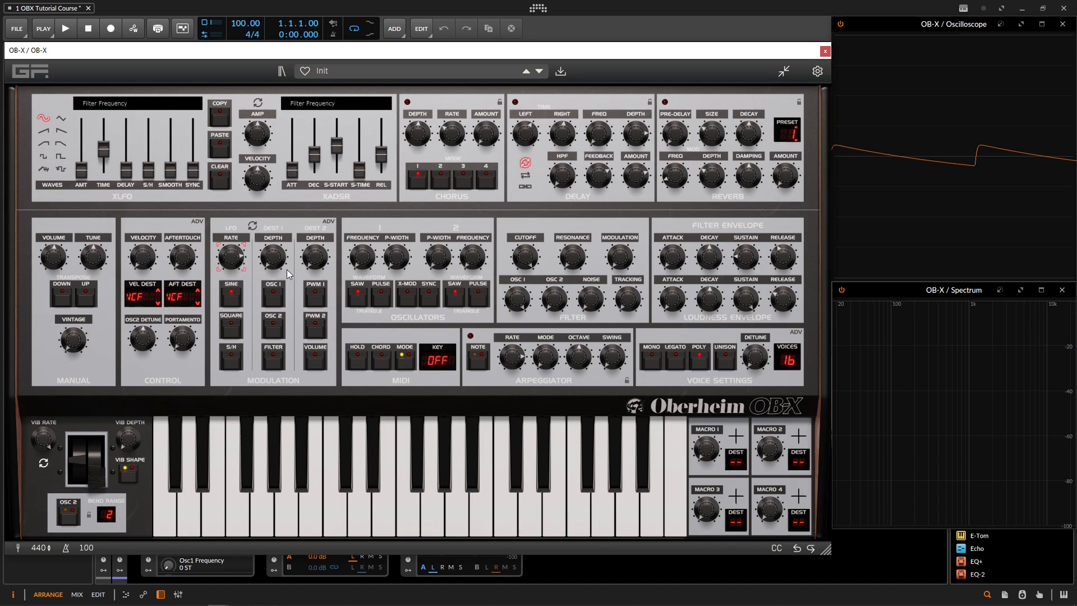
left_click(276, 299)
left_click(275, 260)
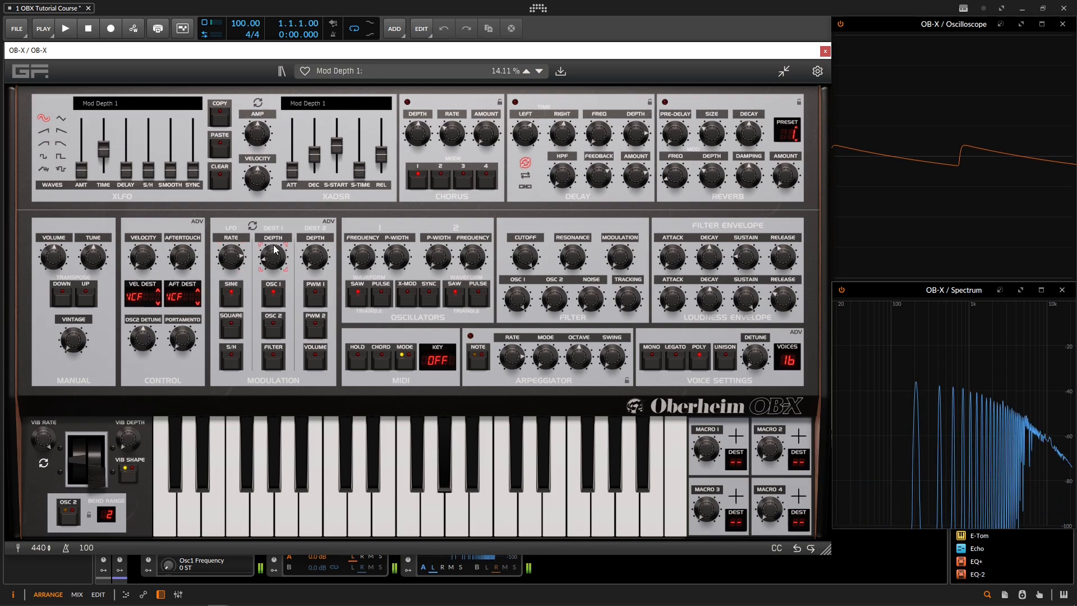
left_click_drag(274, 222, 278, 197)
Step: Lower the LFO rate to about 0.42 Hz and adjust the Dest 1 depth of the Osc 1 pitch modulation
left_click(232, 259)
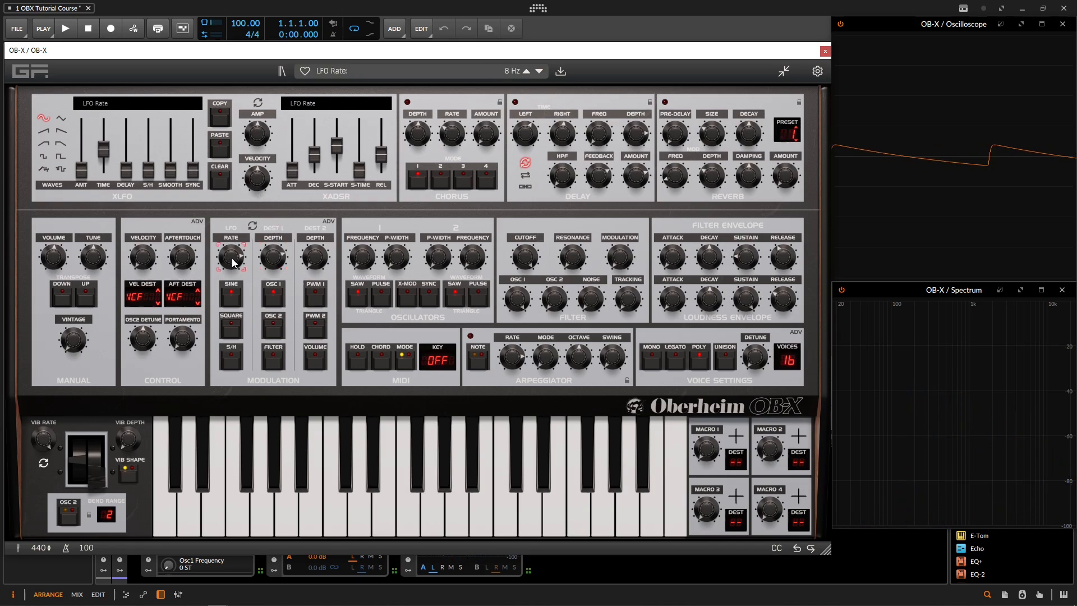
left_click_drag(232, 262, 237, 295)
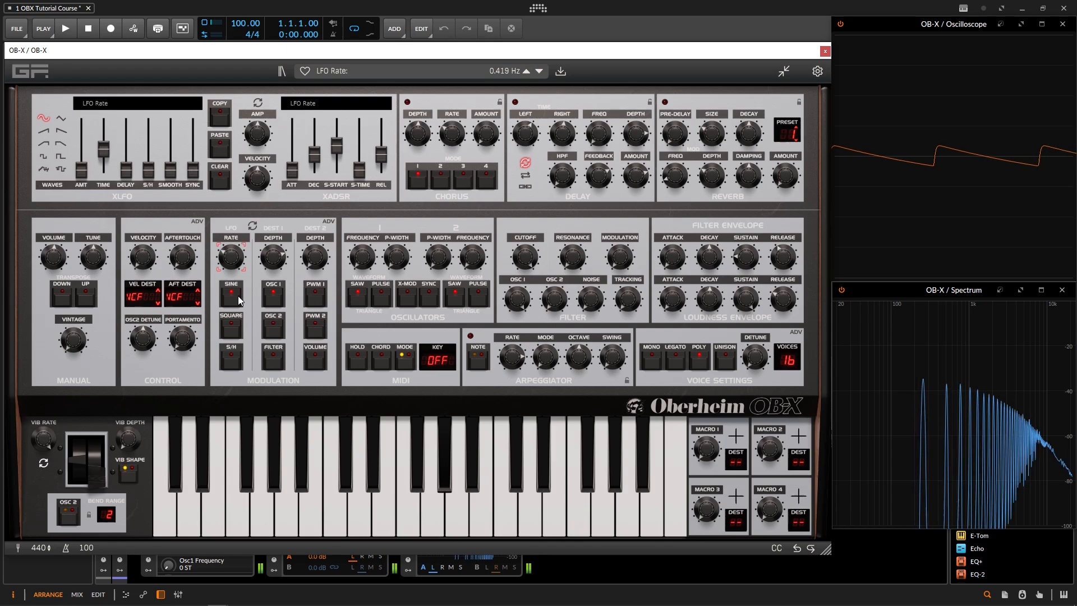
left_click_drag(274, 258, 279, 259)
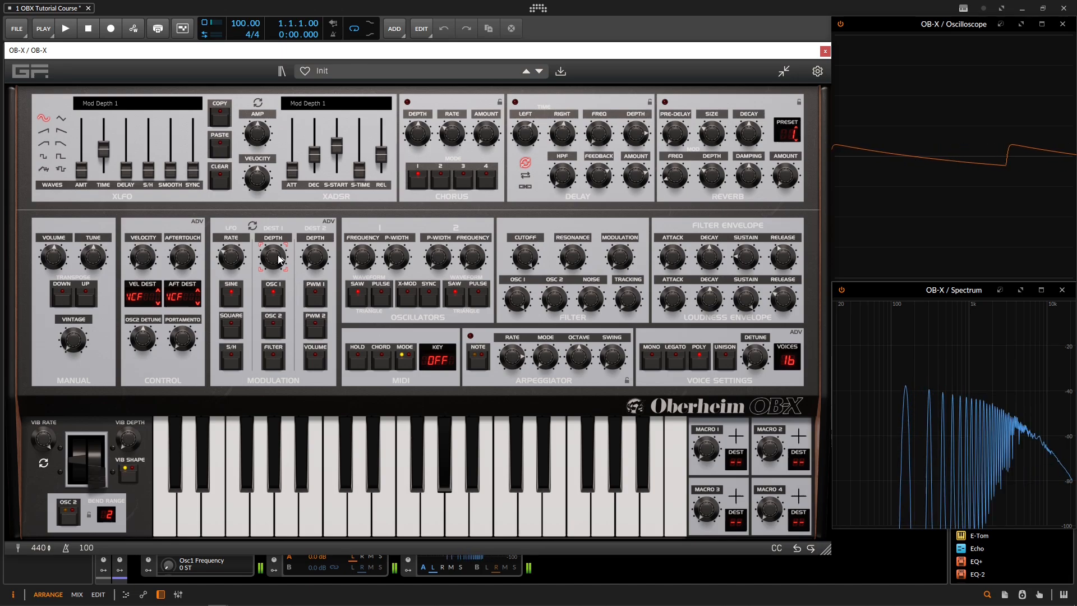
Step: Route the LFO to Osc 2 as well and set the Osc 2 and Osc 1 levels to 0 dB
left_click(276, 325)
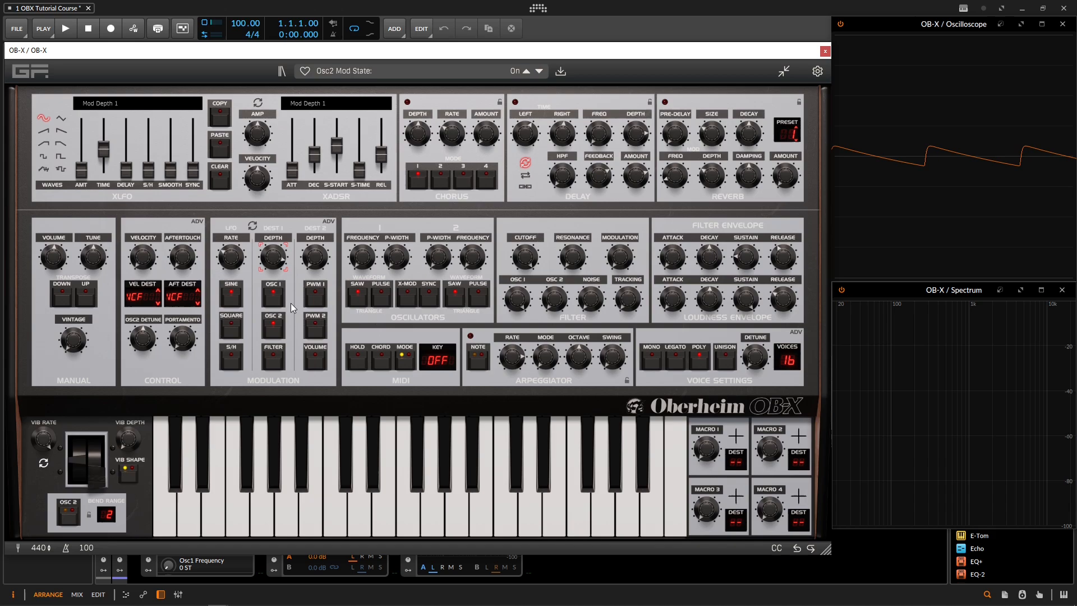
left_click(445, 460)
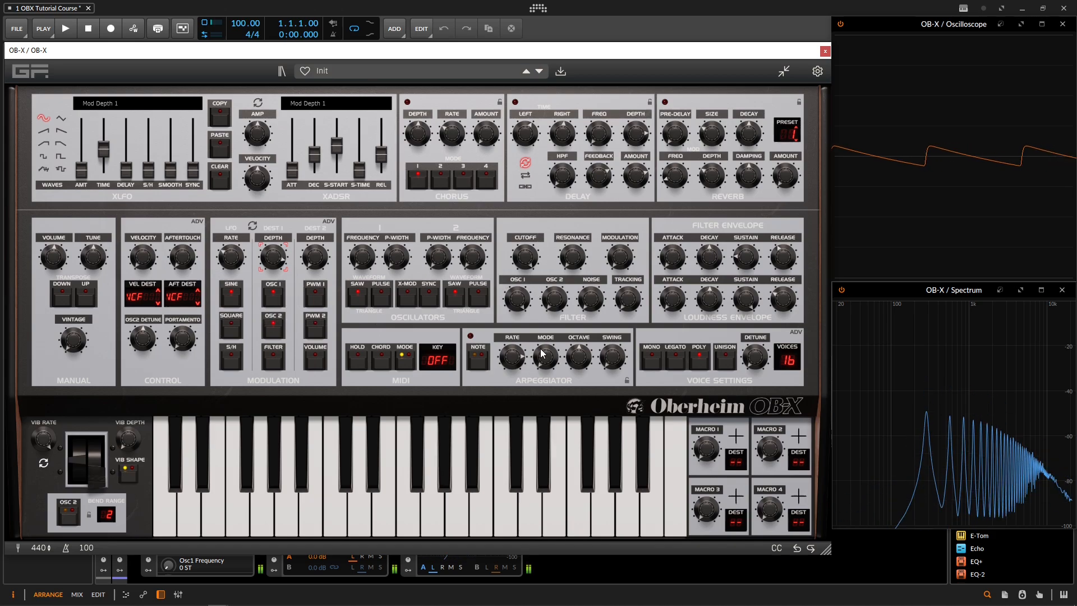
left_click(554, 300)
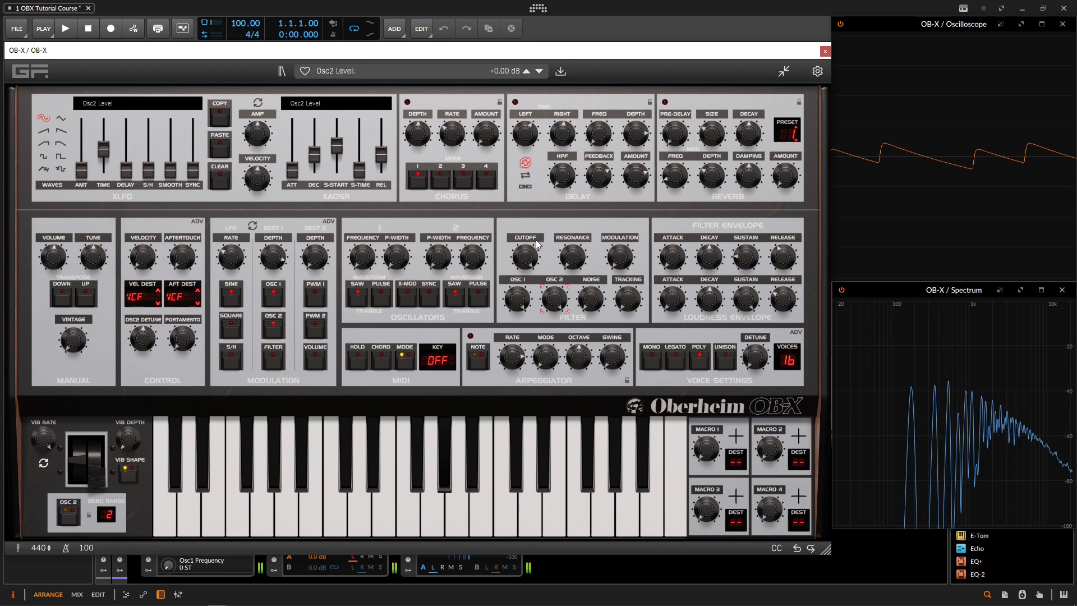
left_click(515, 297)
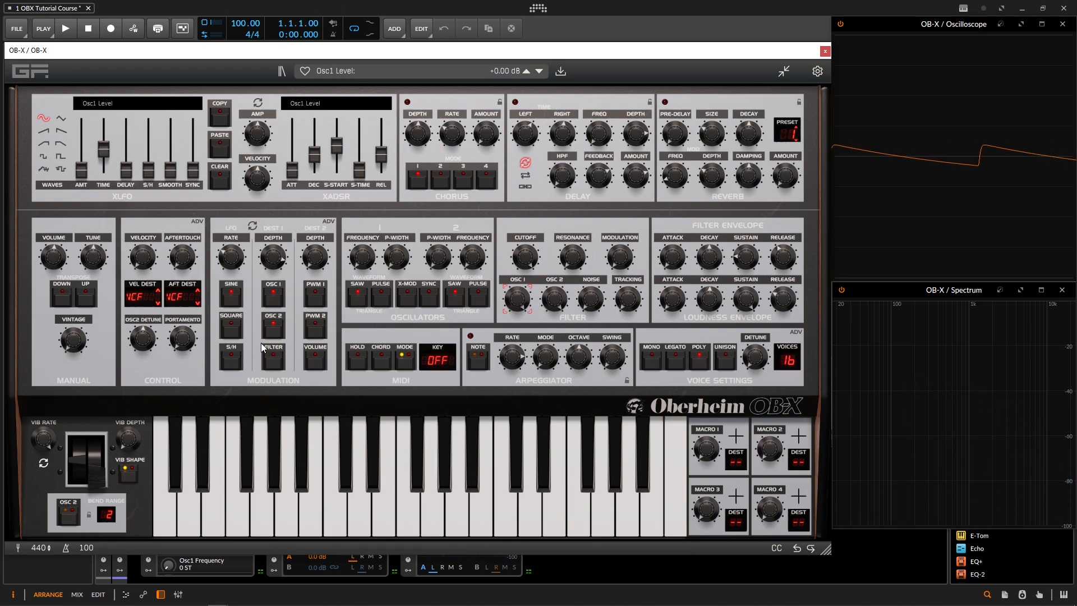
Step: Lower the filter cutoff to about 500 Hz, adjust the resonance, and open the cutoff again
left_click(271, 357)
left_click(526, 262)
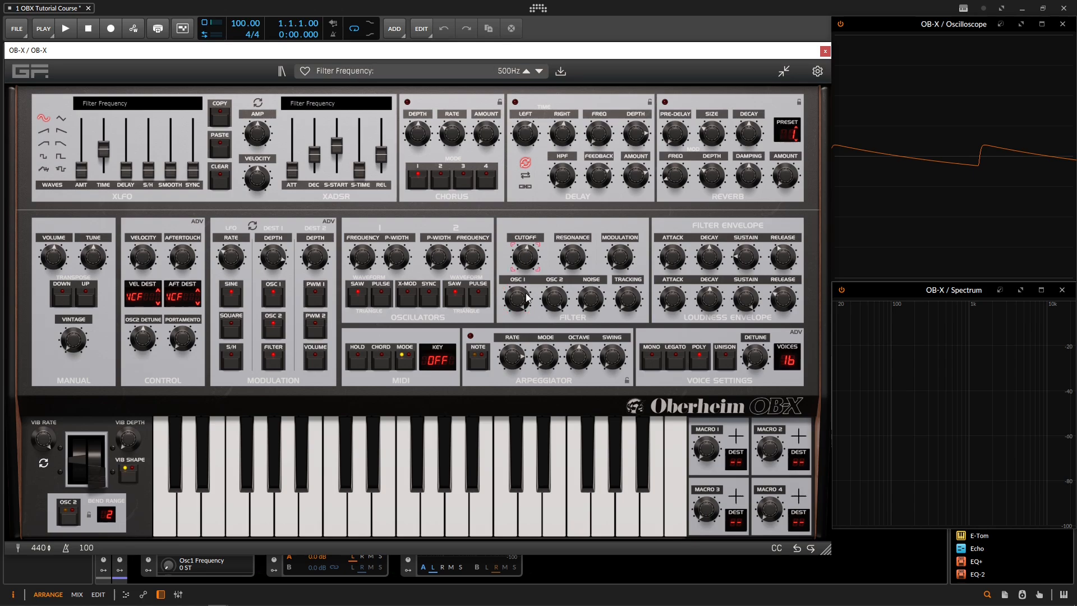
left_click(563, 240)
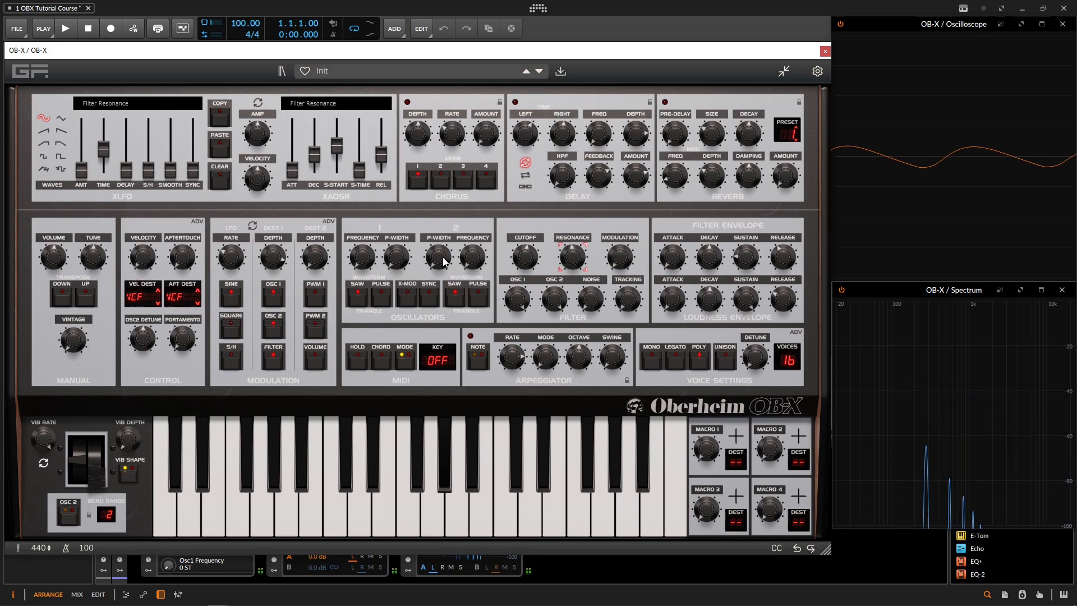
left_click(525, 253)
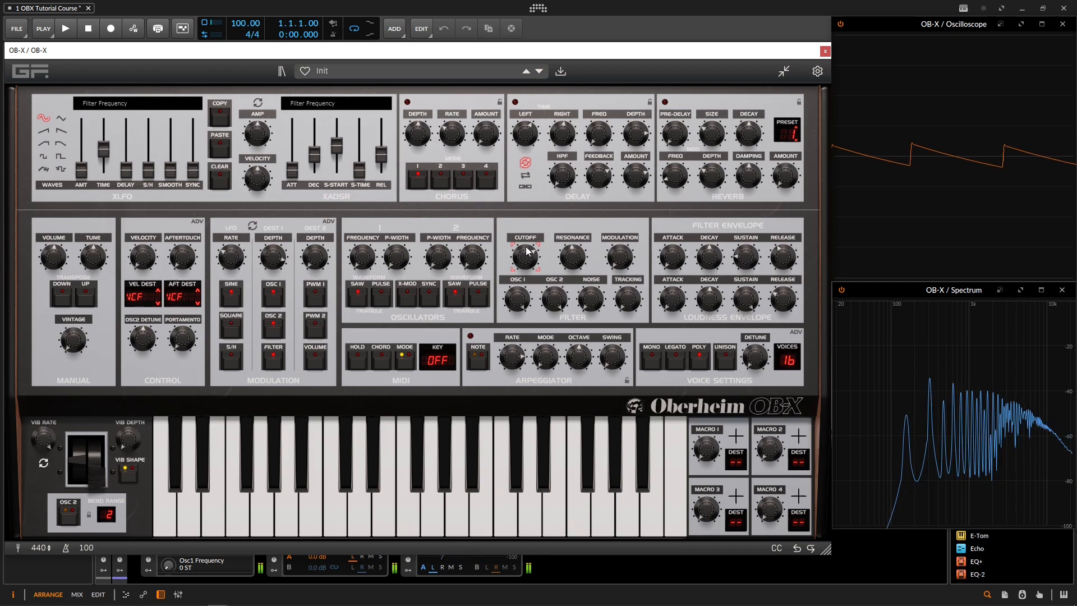
Step: Route the LFO to PWM 1, switch Osc 1 from Saw to Pulse, and set its pulse width to 50%
left_click(231, 257)
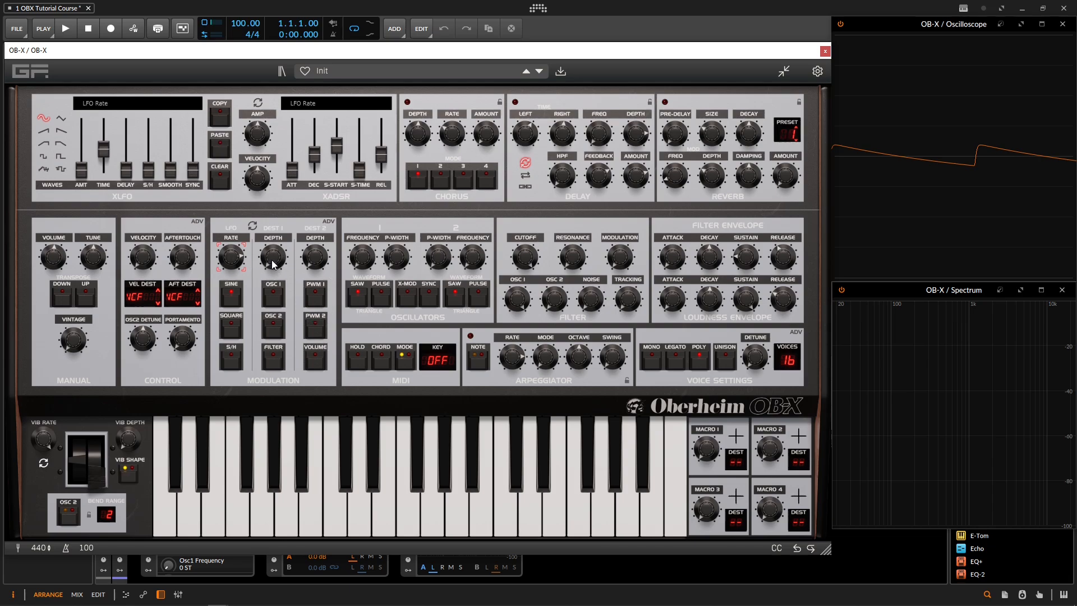
left_click(317, 298)
left_click(358, 298)
left_click(382, 299)
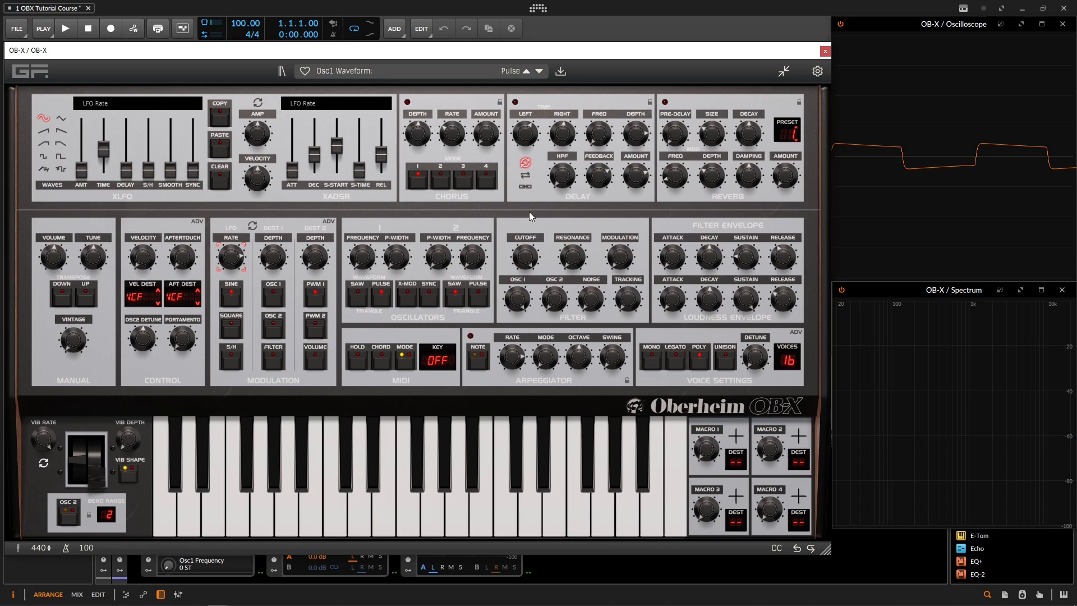
left_click_drag(402, 255, 392, 332)
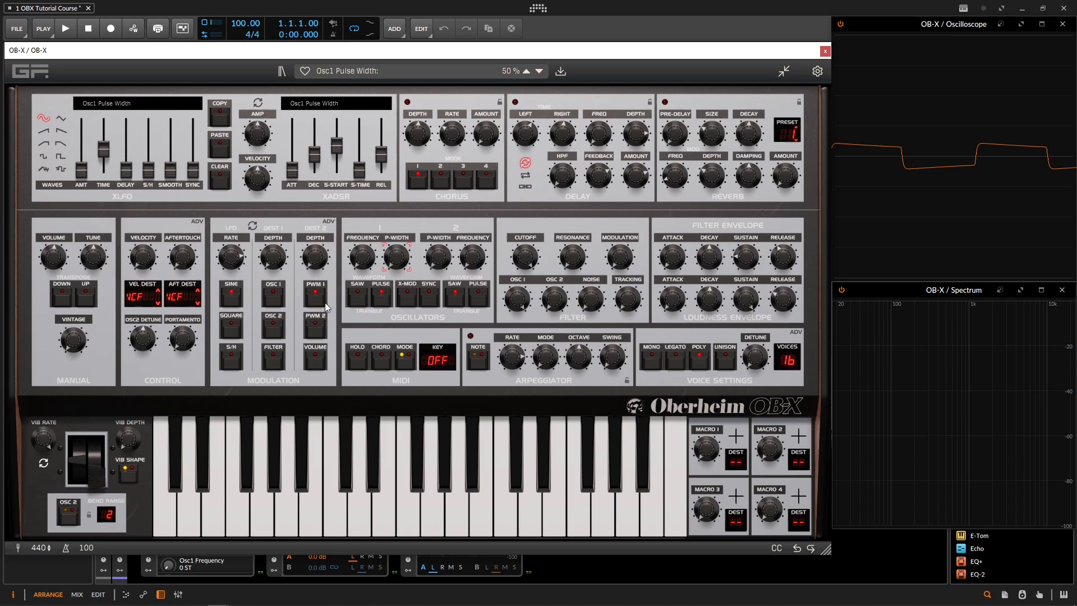
Step: Raise the Dest 2 depth of the pulse width modulation to about 78% and lower the LFO rate to about 0.31 Hz
left_click_drag(318, 259, 322, 210)
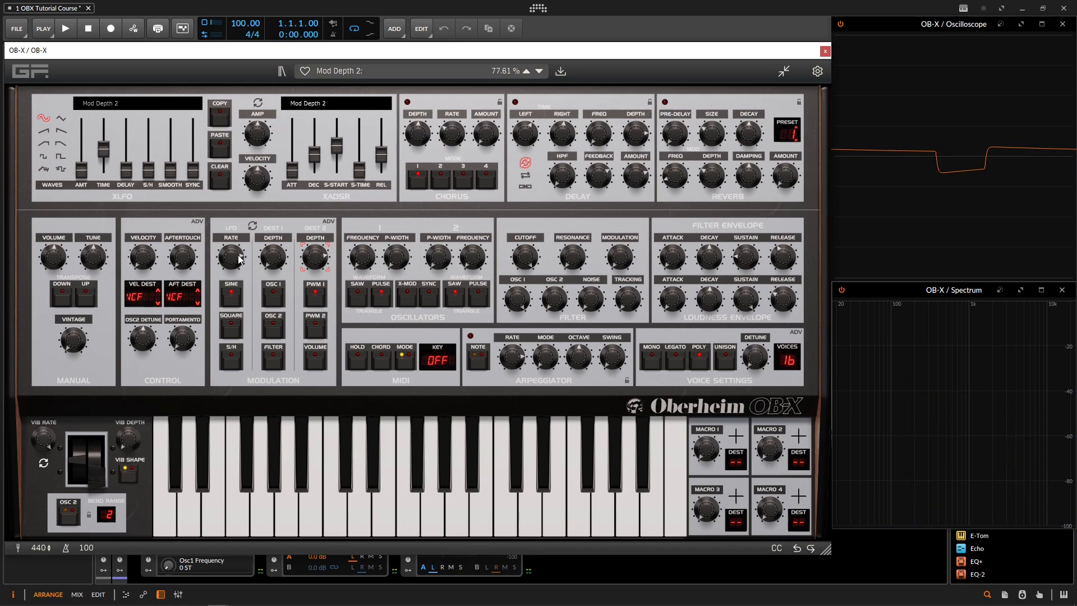
left_click_drag(235, 264, 237, 300)
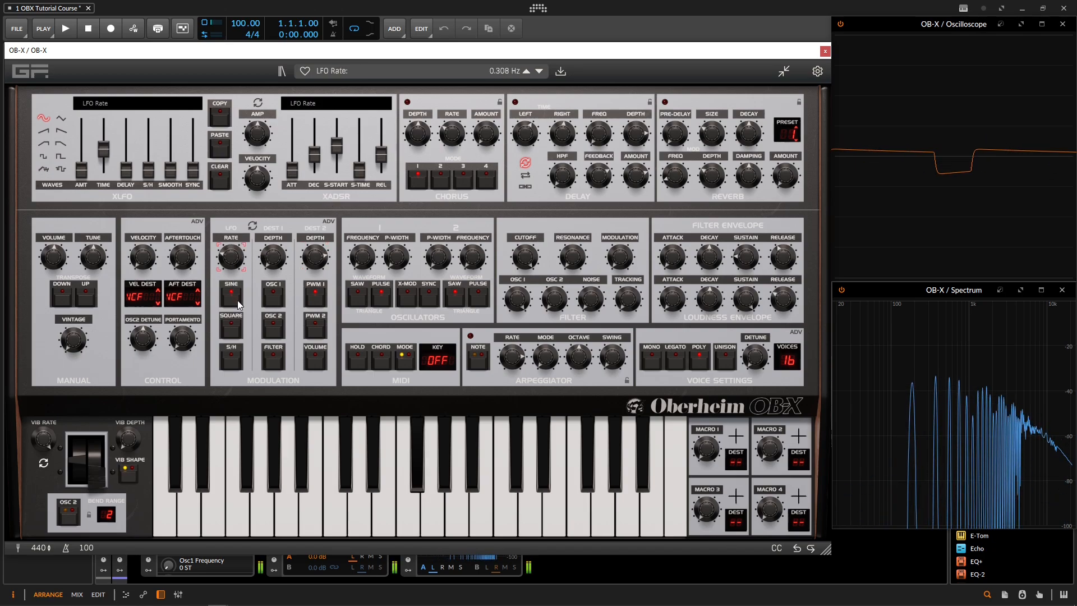
Step: Route the LFO to PWM 2, switch Osc 2 from Saw to Pulse, and adjust the Osc 1 and Osc 2 levels
left_click(319, 335)
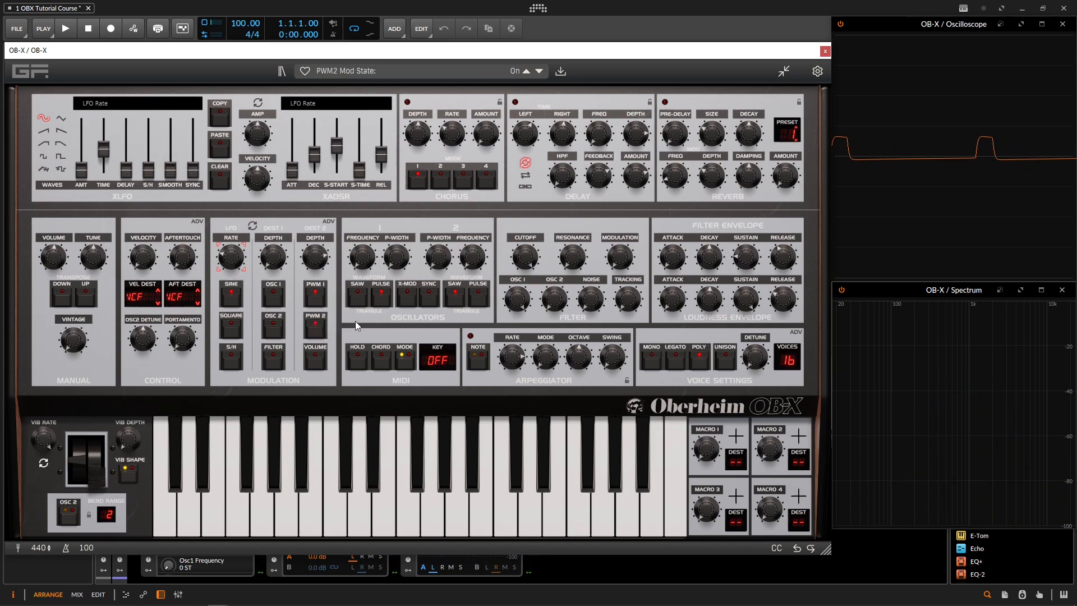
left_click(457, 296)
left_click(517, 300)
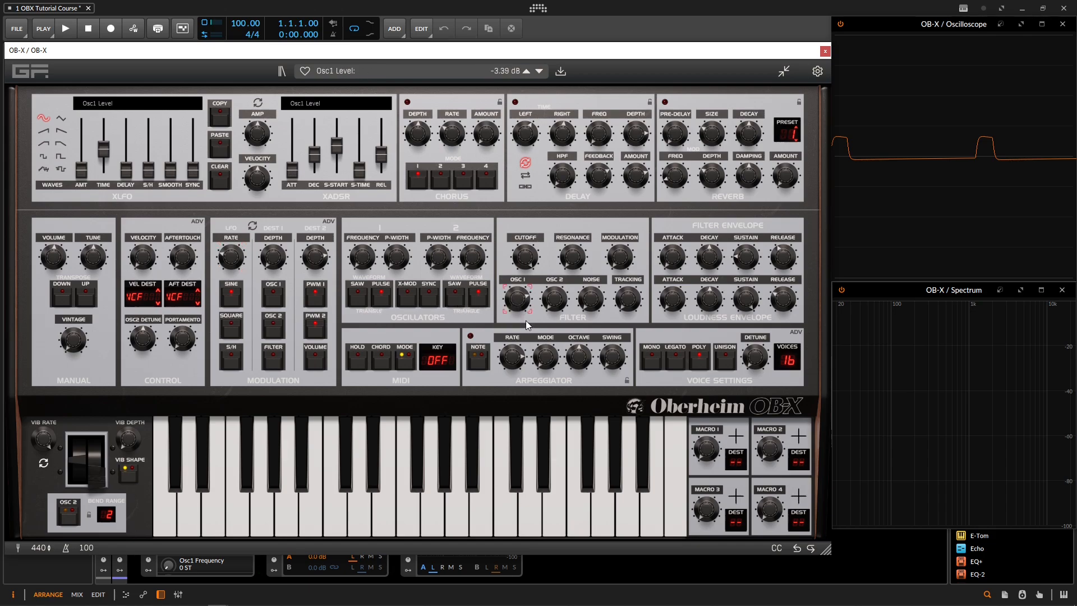
left_click(554, 299)
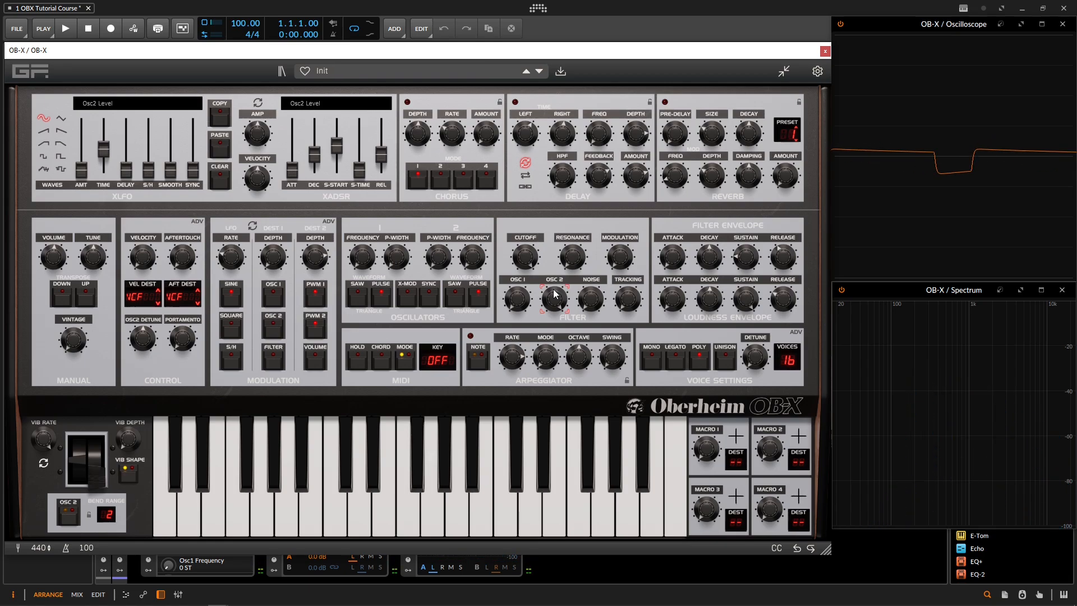
Step: Reload the Init preset and route the LFO to Volume with a Dest 2 depth of about 63%, adjusting the LFO rate
left_click(281, 74)
left_click(95, 494)
left_click(317, 360)
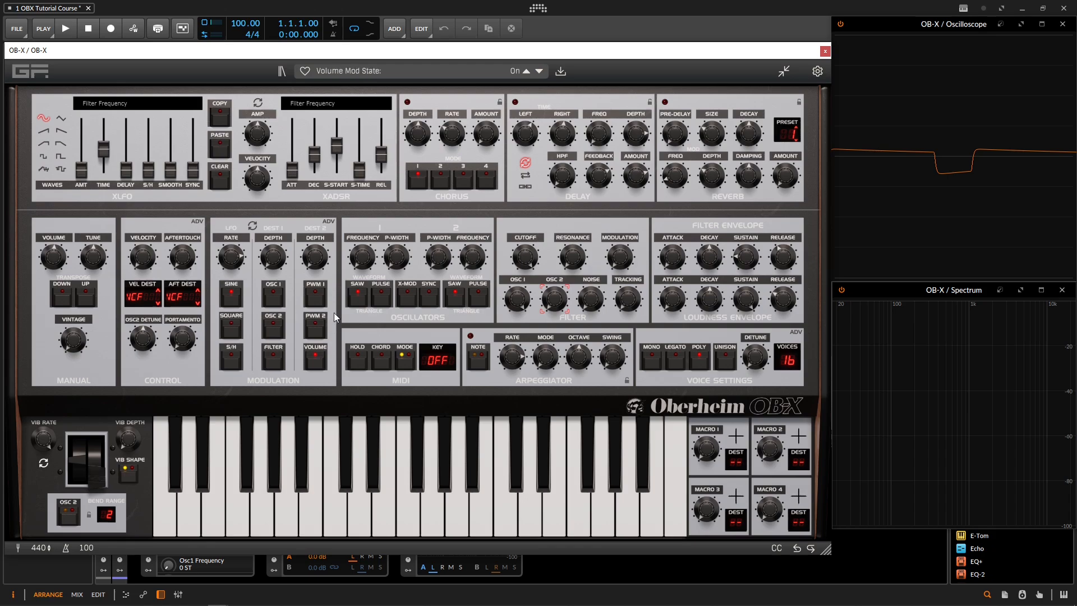
left_click_drag(314, 262, 315, 211)
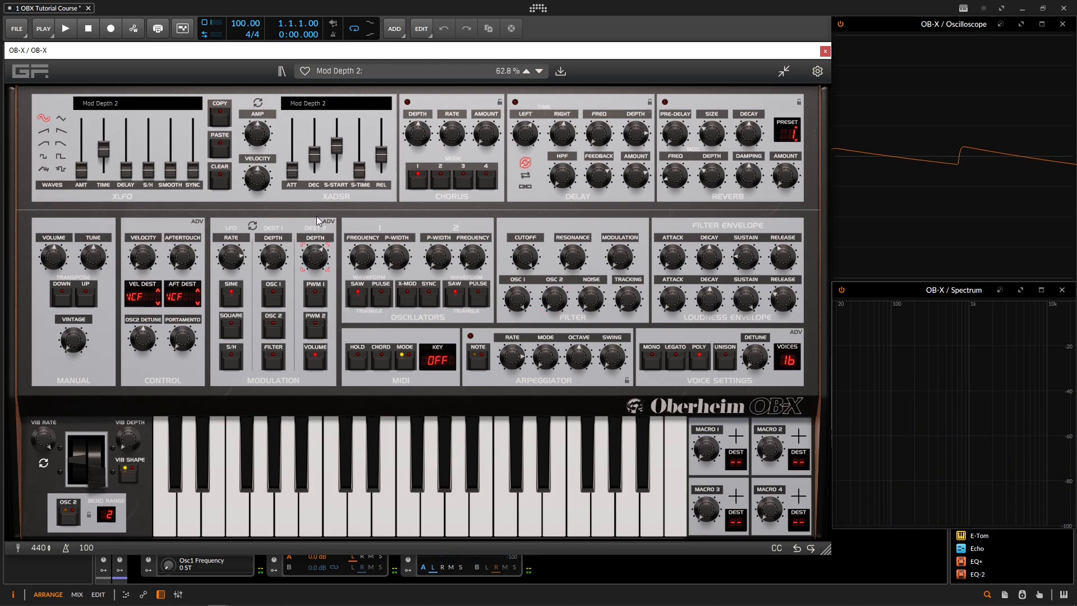
left_click_drag(236, 277, 236, 267)
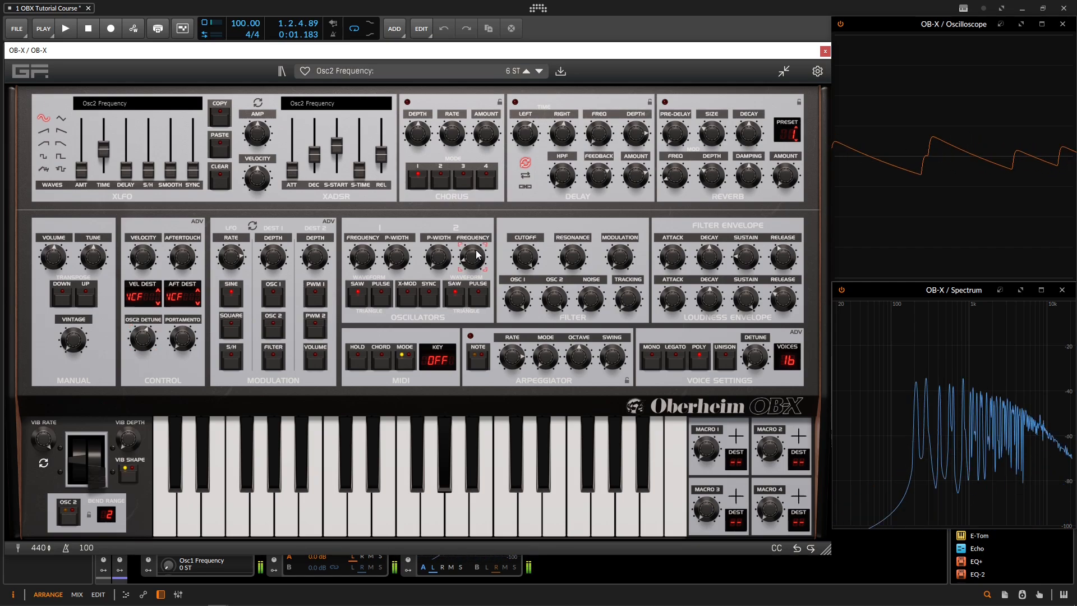
Step: Raise the Osc 2 frequency and shape the filter with cutoff about 456 Hz, envelope amount about 66%, attack about 2040 ms and a longer release
scroll(474, 256, "up", 7)
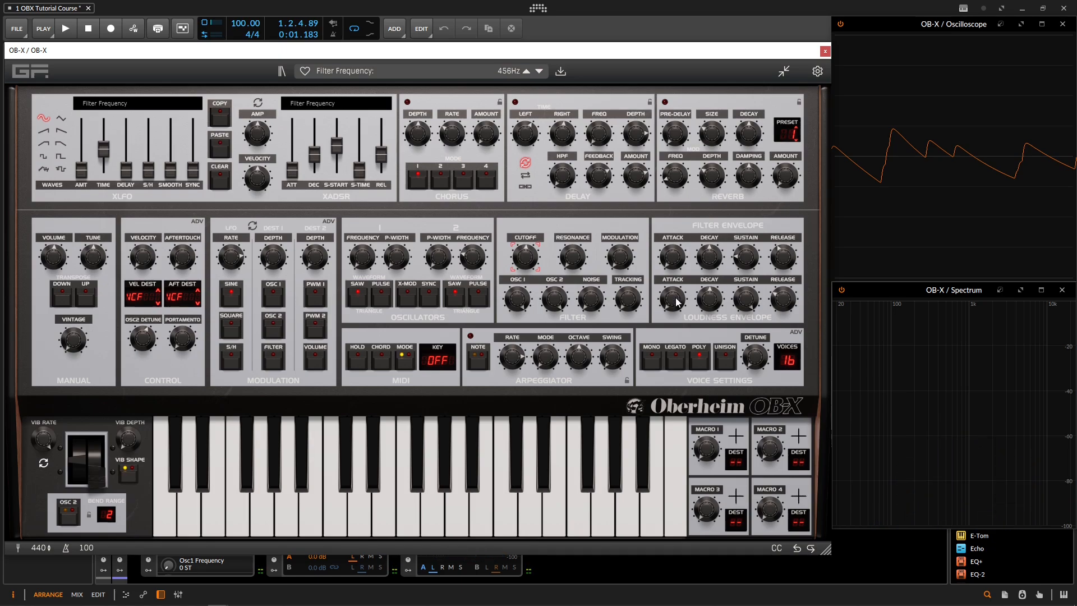
scroll(784, 283, "up", 5)
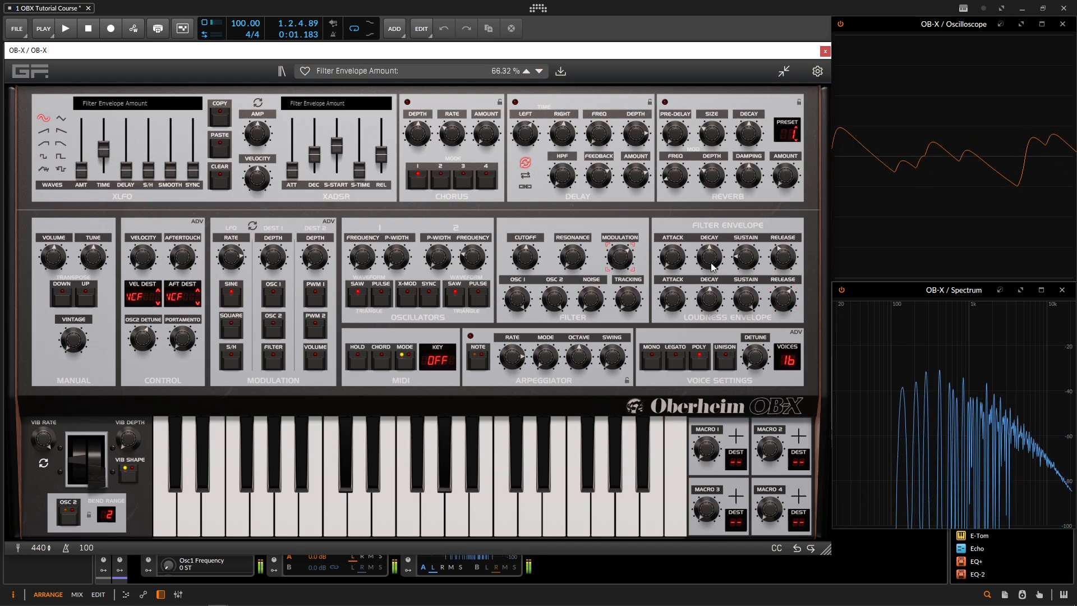
left_click(672, 254)
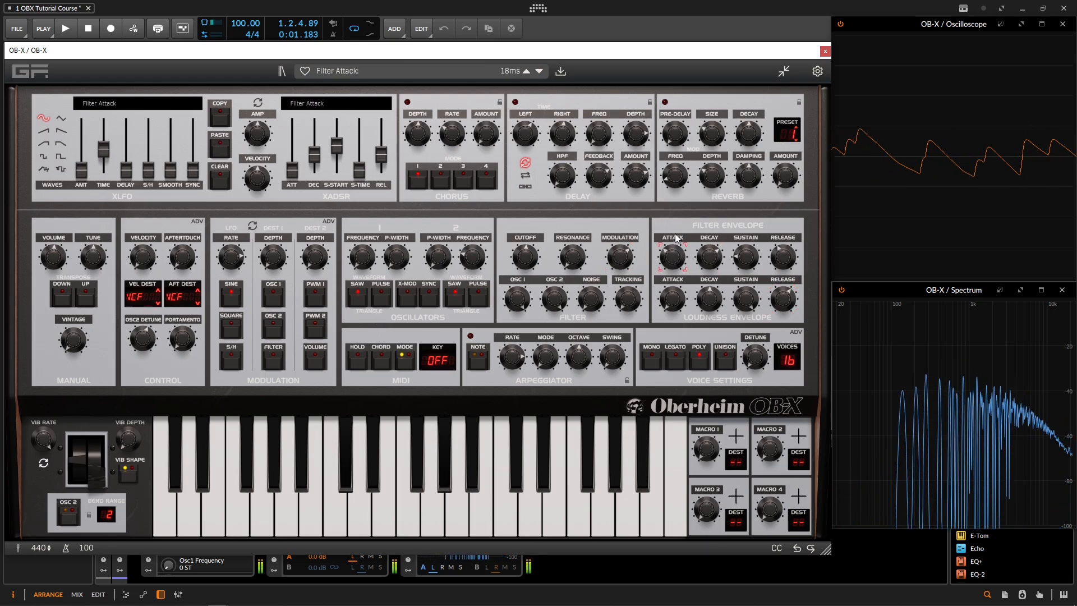
scroll(675, 235, "up", 8)
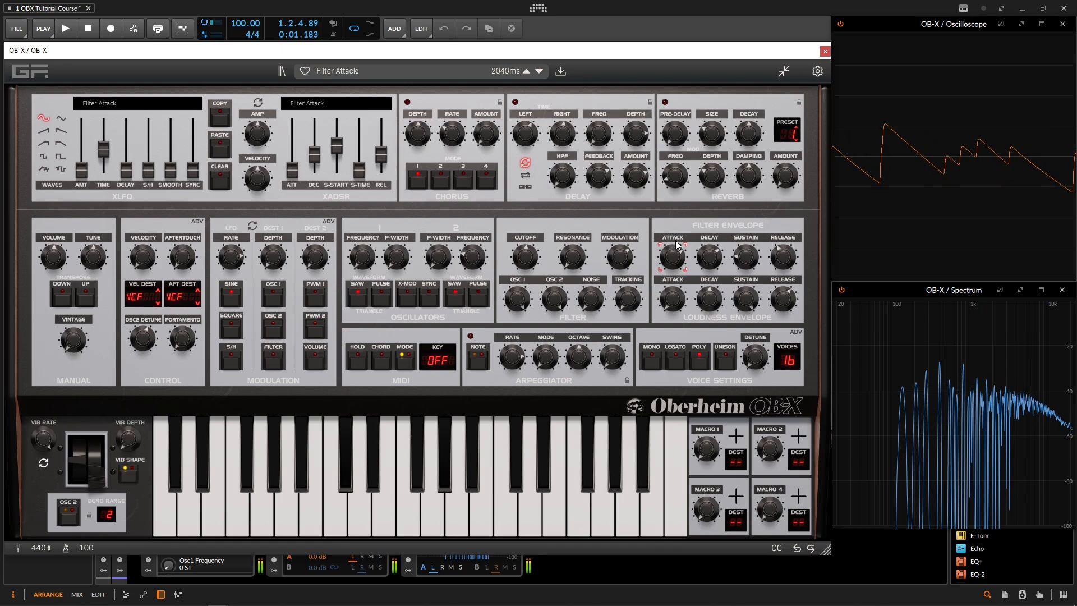
left_click(782, 248)
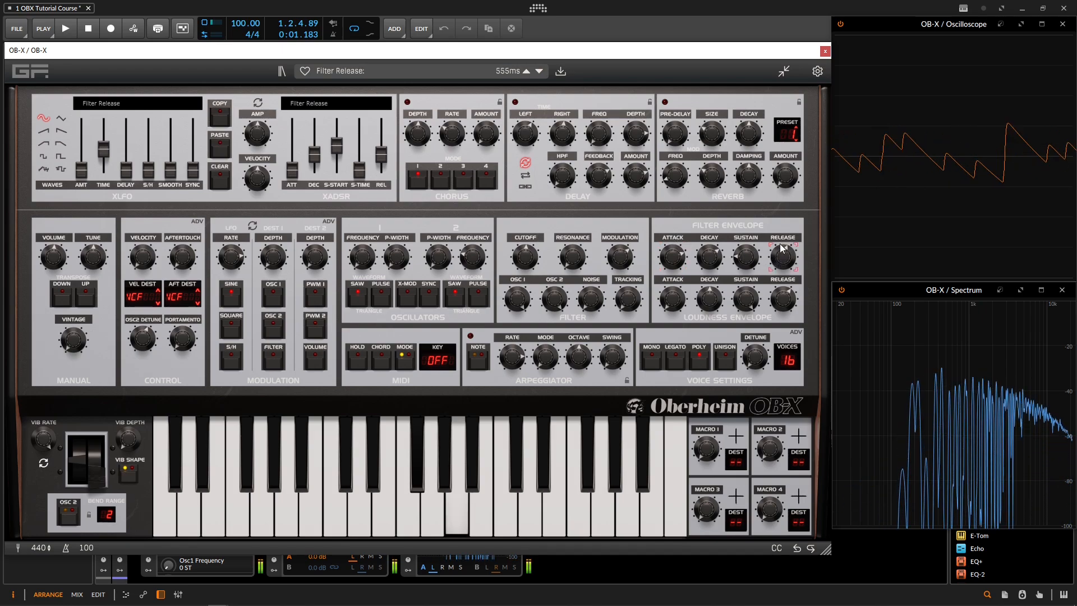
scroll(781, 248, "up", 4)
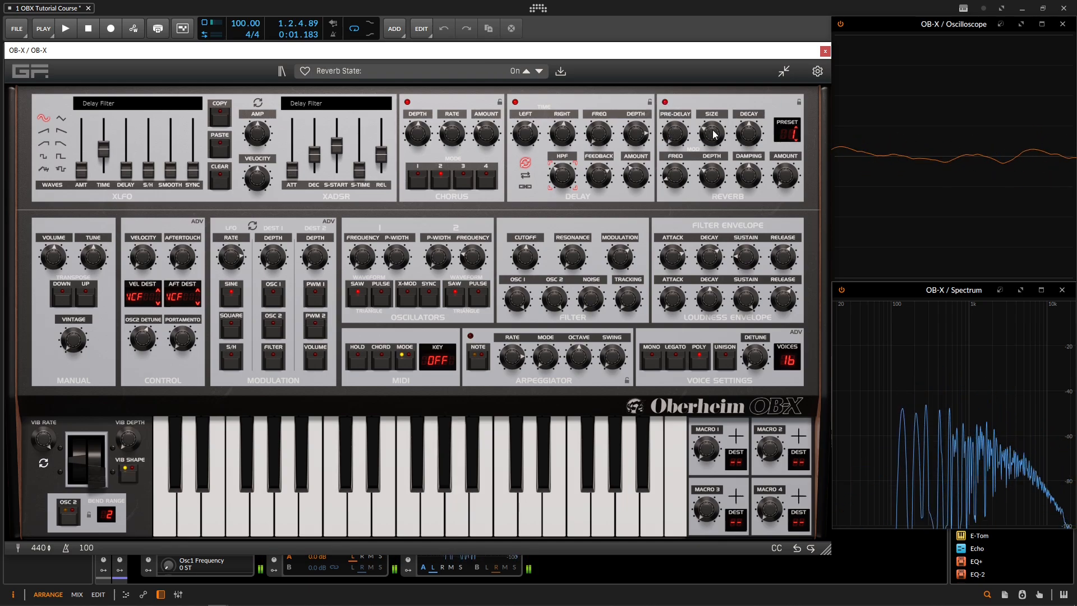
Step: Enable chorus mode 2, the delay and the reverb, and choose reverb preset 2 (Small)
left_click(787, 133)
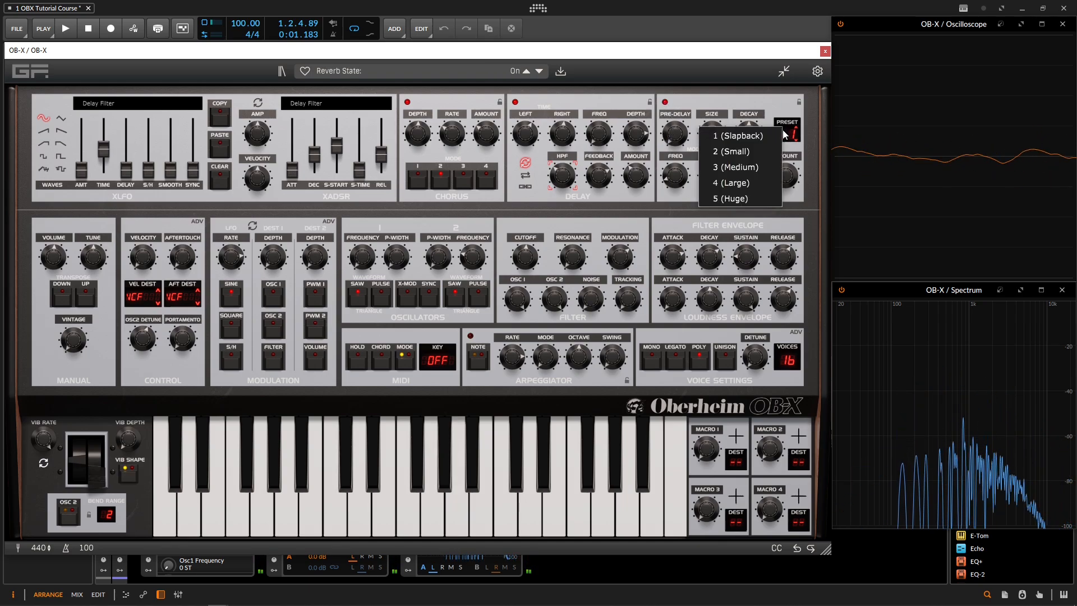
left_click(749, 151)
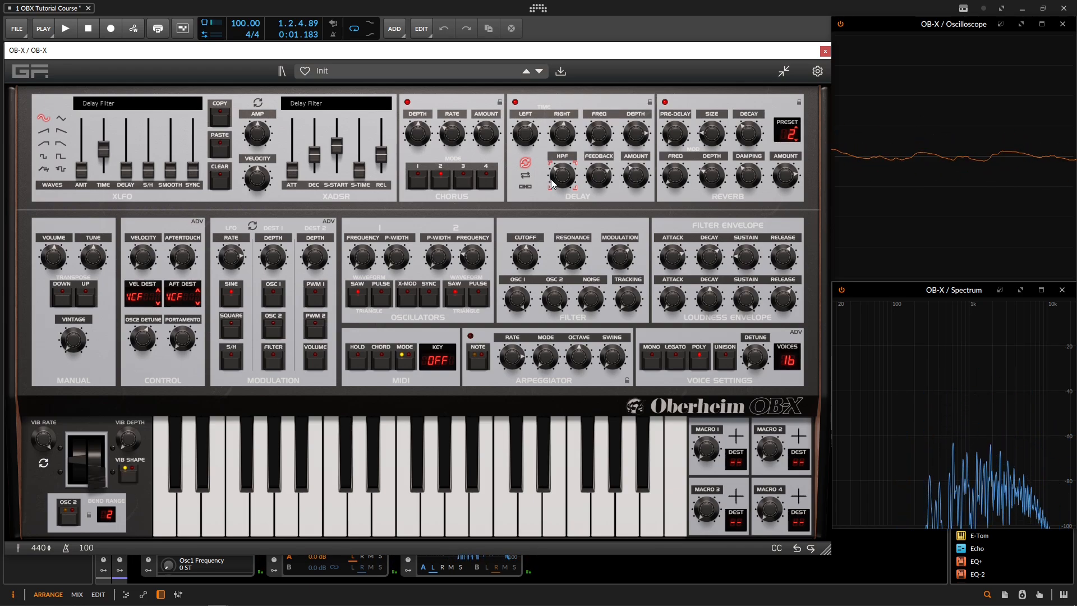
Step: Sync the LFO to tempo at 1/16, route it to Volume with adjusted Dest 2 depth, and briefly run the transport
left_click(256, 227)
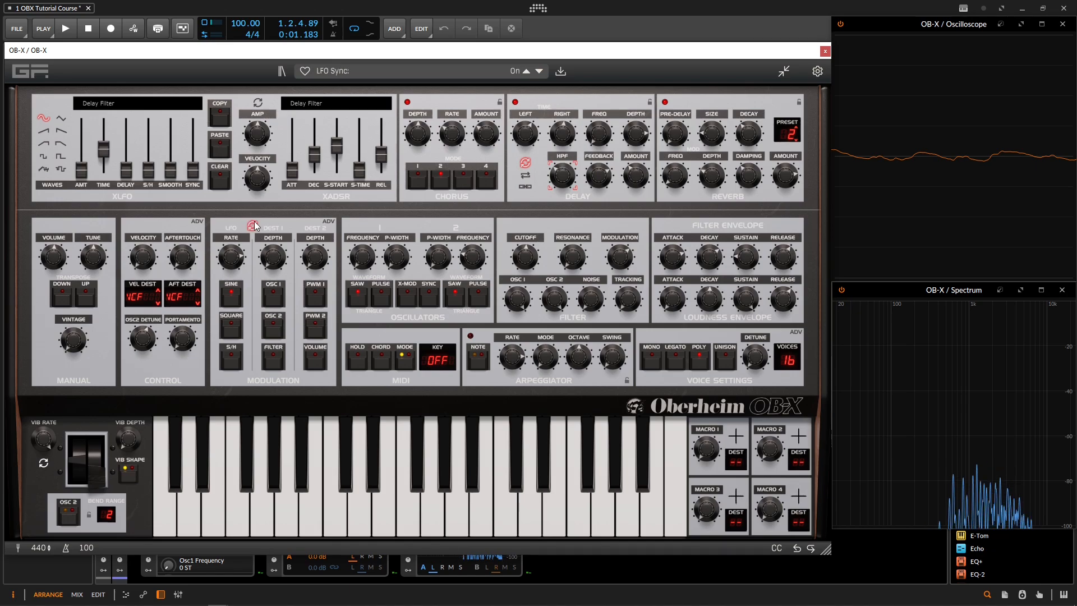
mouse_move(240, 258)
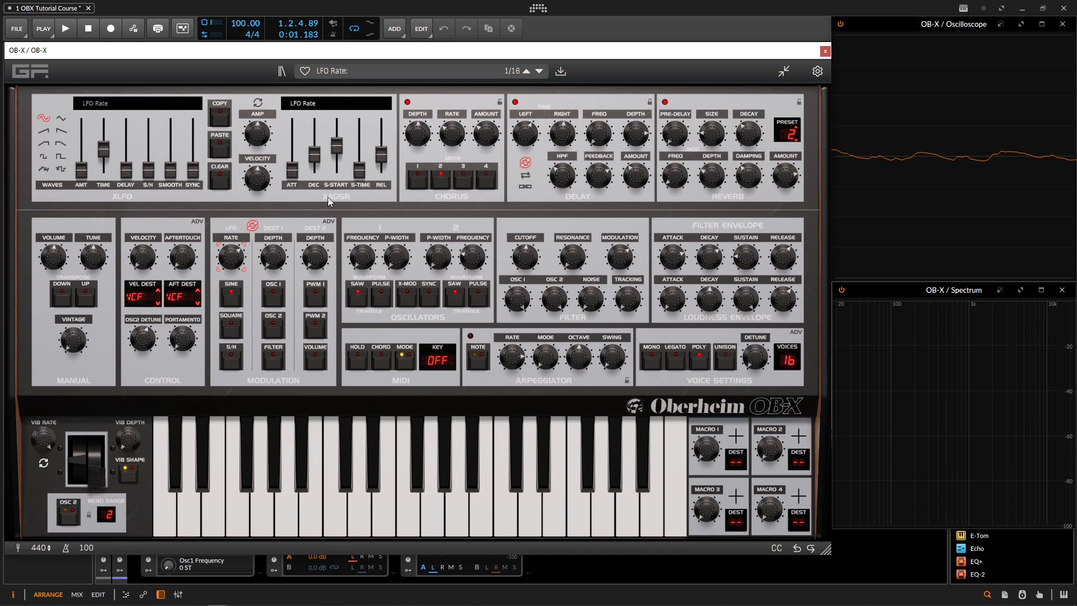
left_click(324, 359)
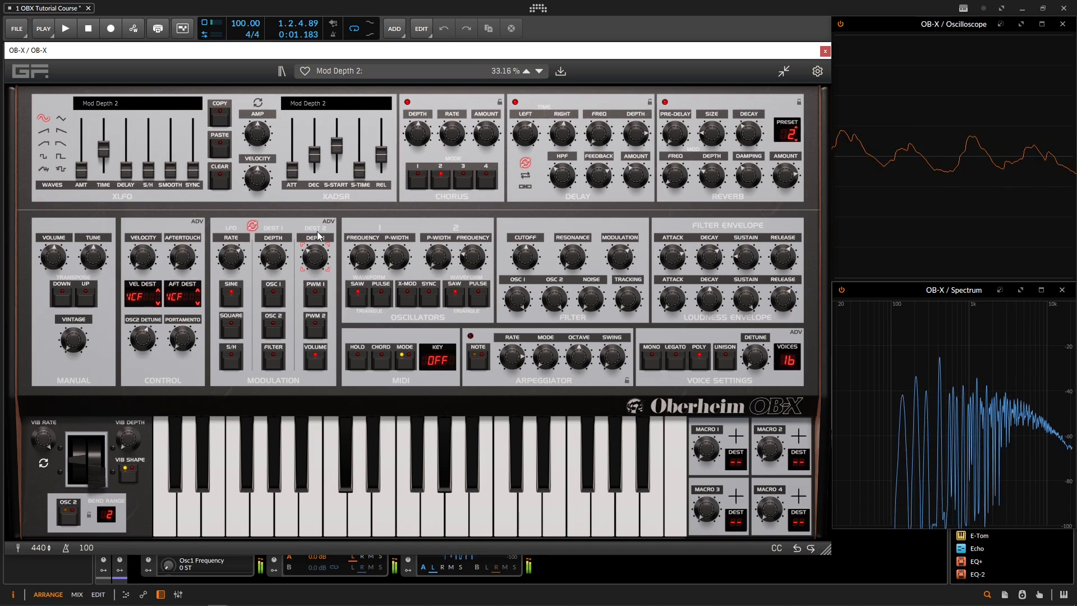
left_click_drag(318, 221, 319, 214)
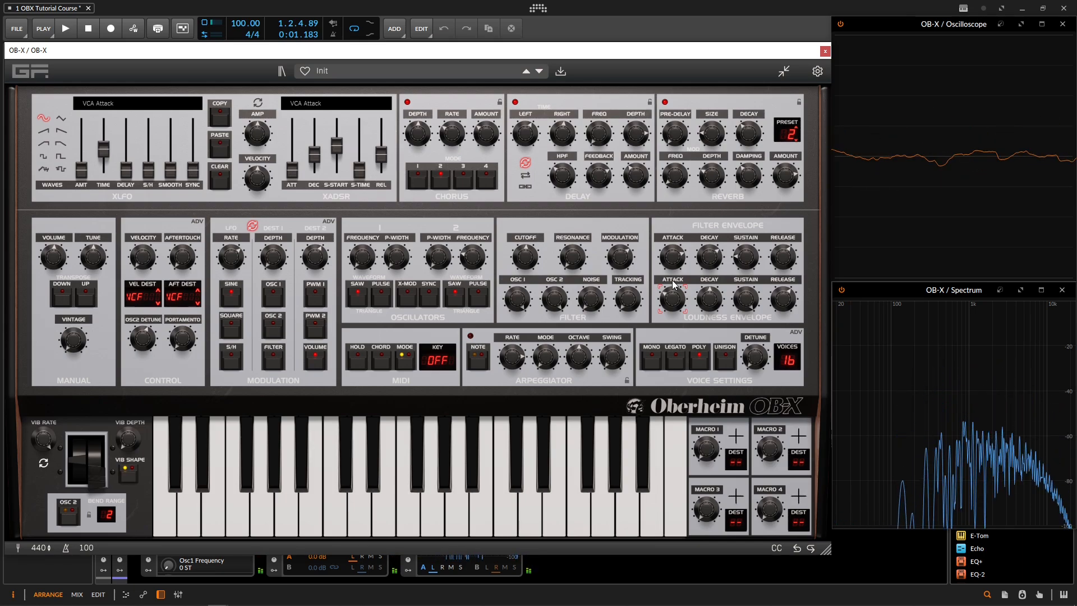
key("space")
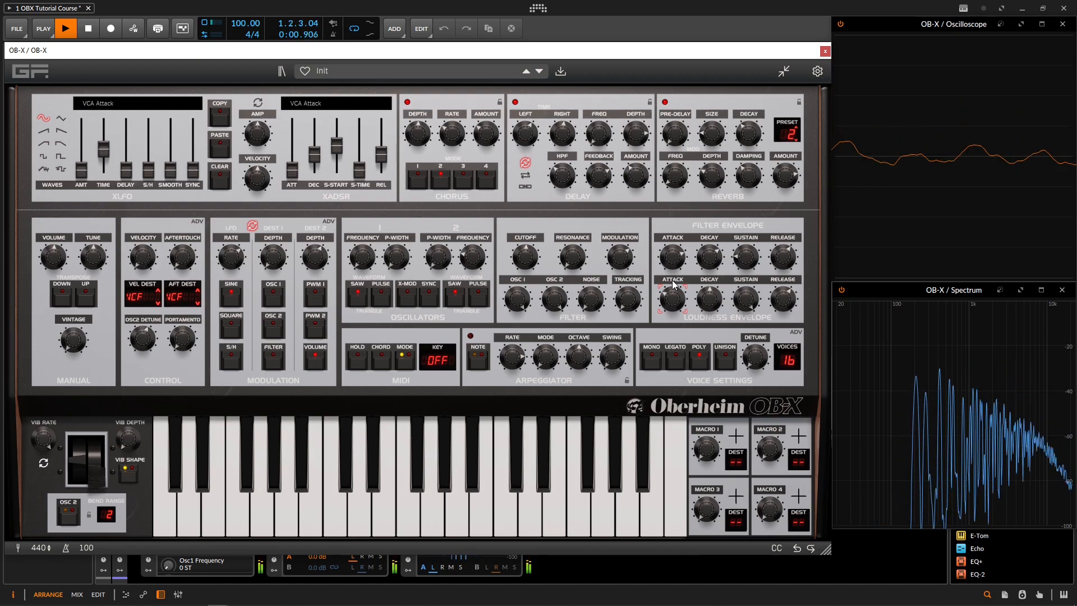
key("space")
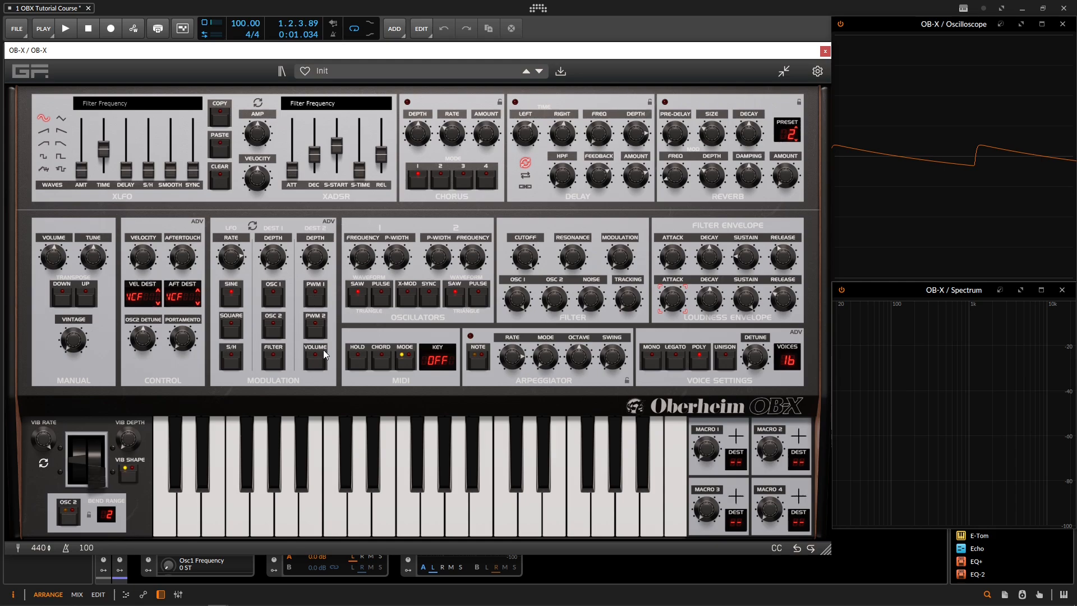
Step: Check the advanced modulation controls, return to the standard ones, and set Osc 2 level to 0 dB and Osc 2 detune to about 0.21 ST
left_click(329, 222)
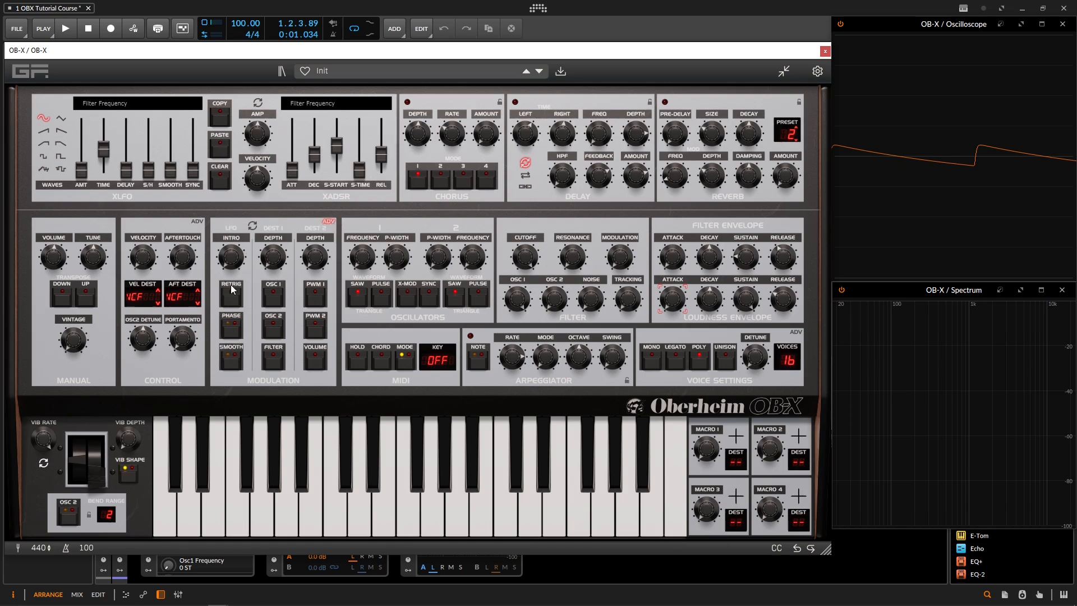
left_click(329, 221)
left_click_drag(553, 299, 548, 260)
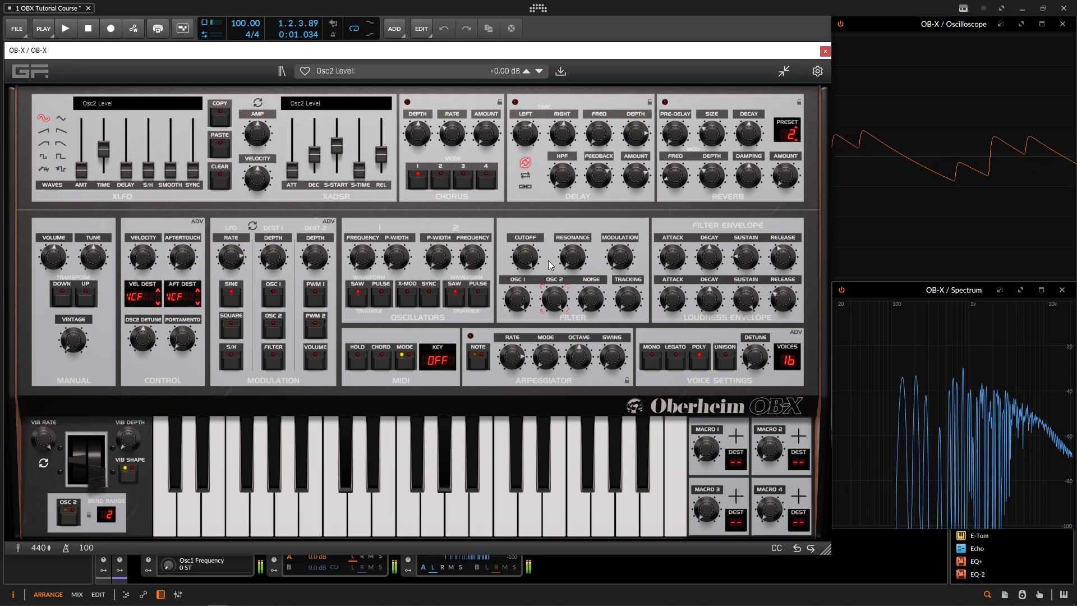
left_click_drag(146, 344, 152, 336)
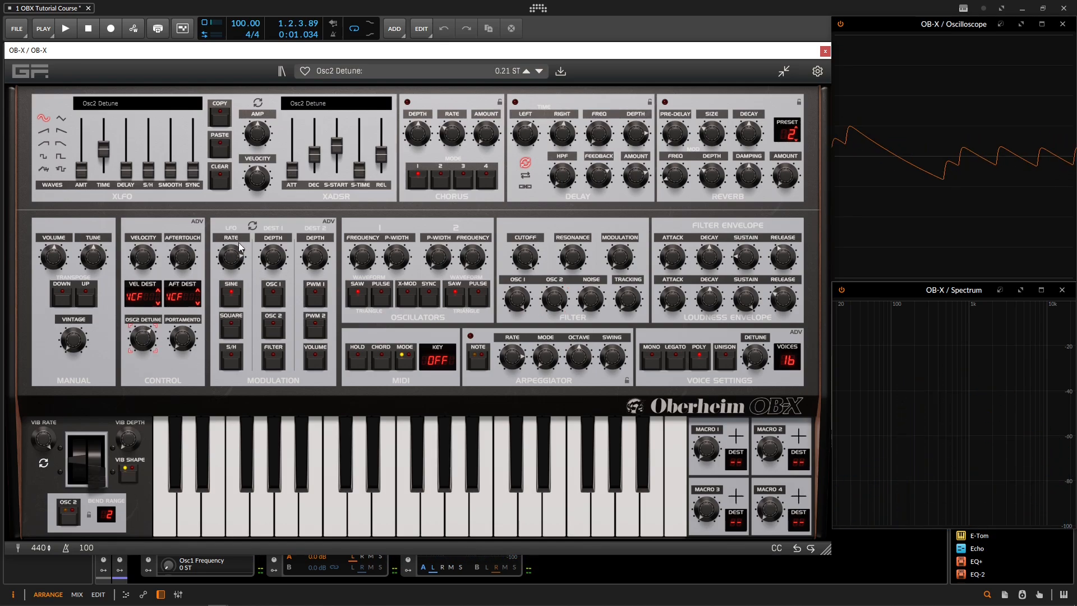
Step: Route a tempo-synced 1/16 LFO to Volume with Dest 2 depth about 47%, and set the loudness envelope release to about 1349 ms
left_click(253, 226)
left_click(313, 357)
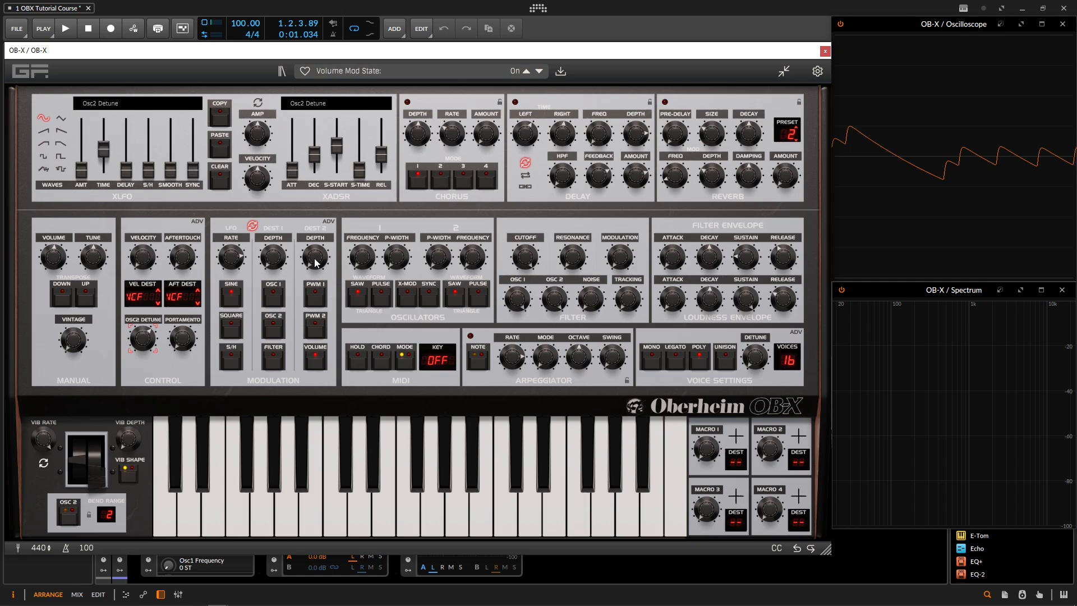
left_click(316, 260)
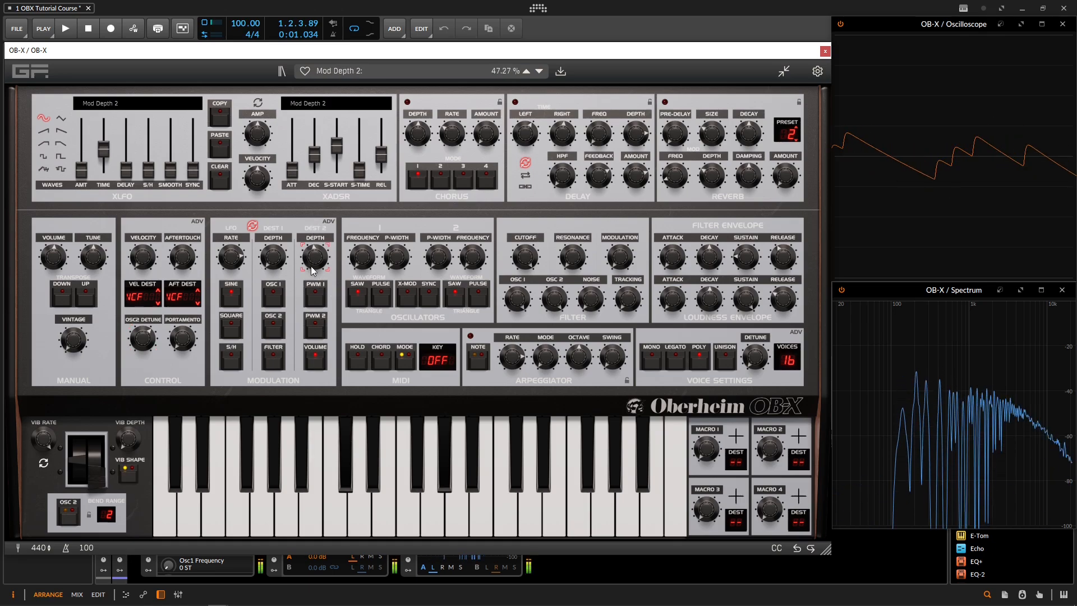
left_click(232, 259)
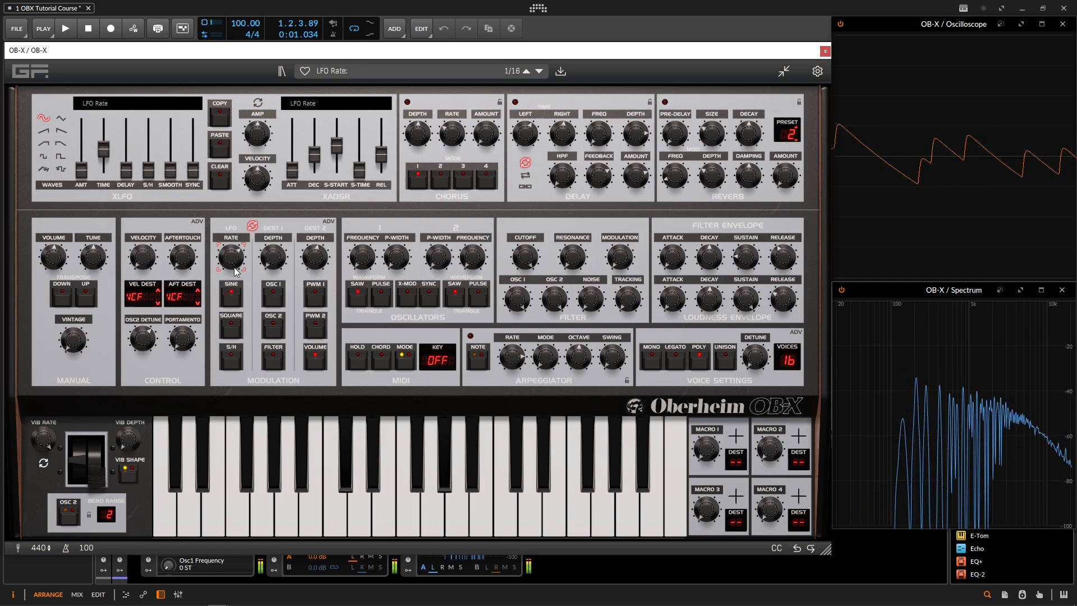
left_click(785, 299)
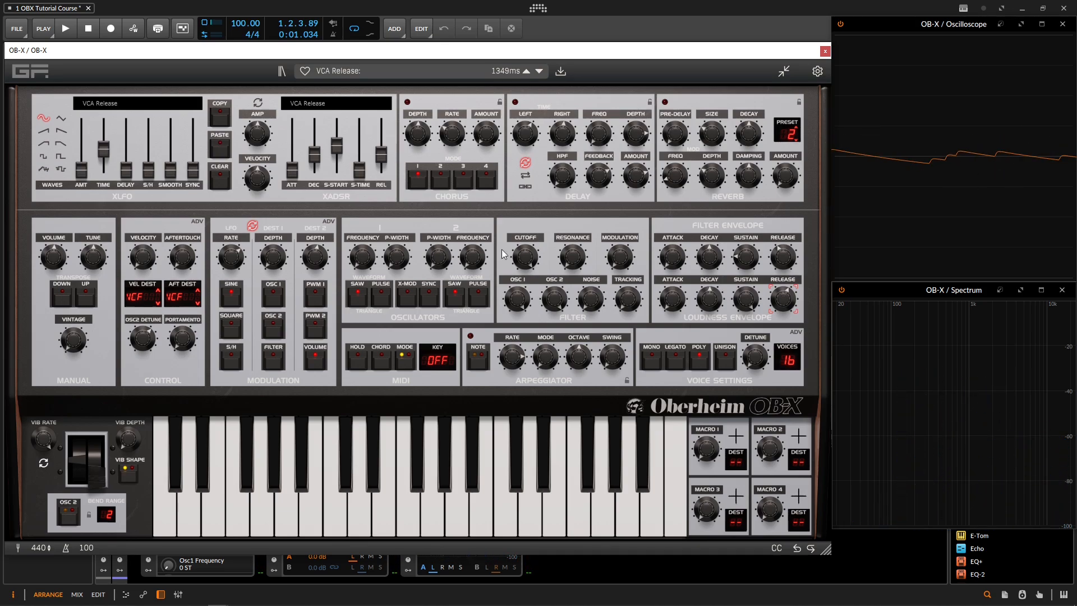
Step: Try LFO intro rates including 1/16 and 4/1 in the advanced modulation settings, and turn off LFO tempo sync
left_click(329, 222)
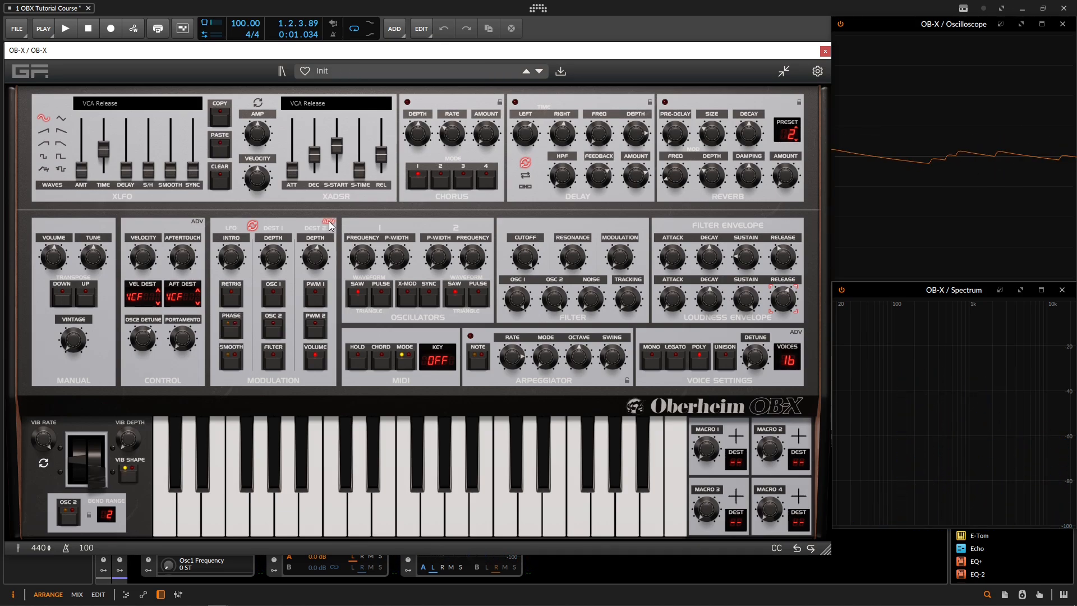
left_click(232, 241)
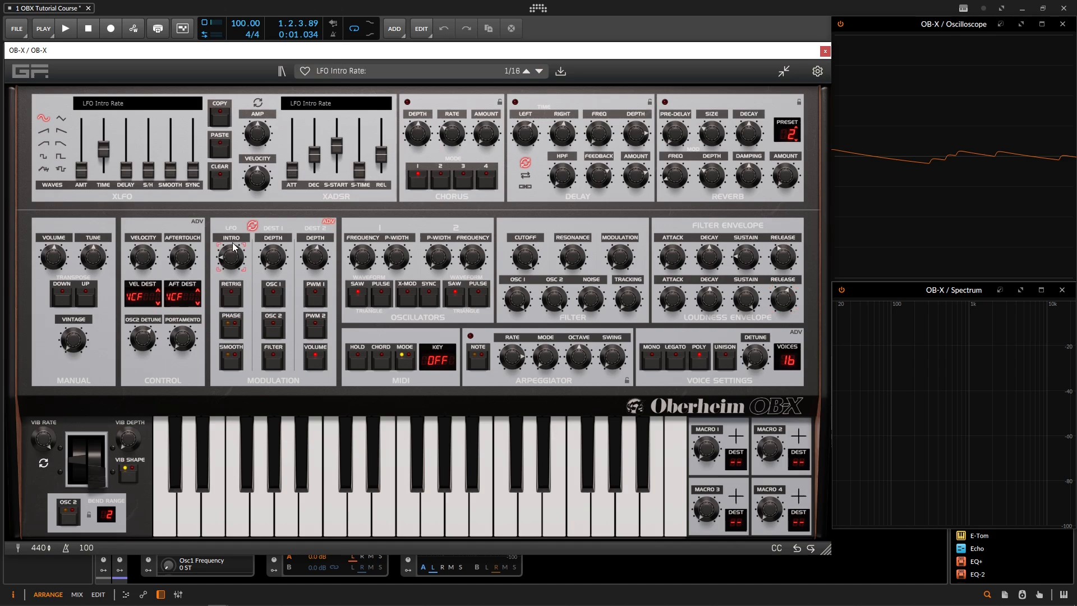
left_click_drag(233, 243, 235, 230)
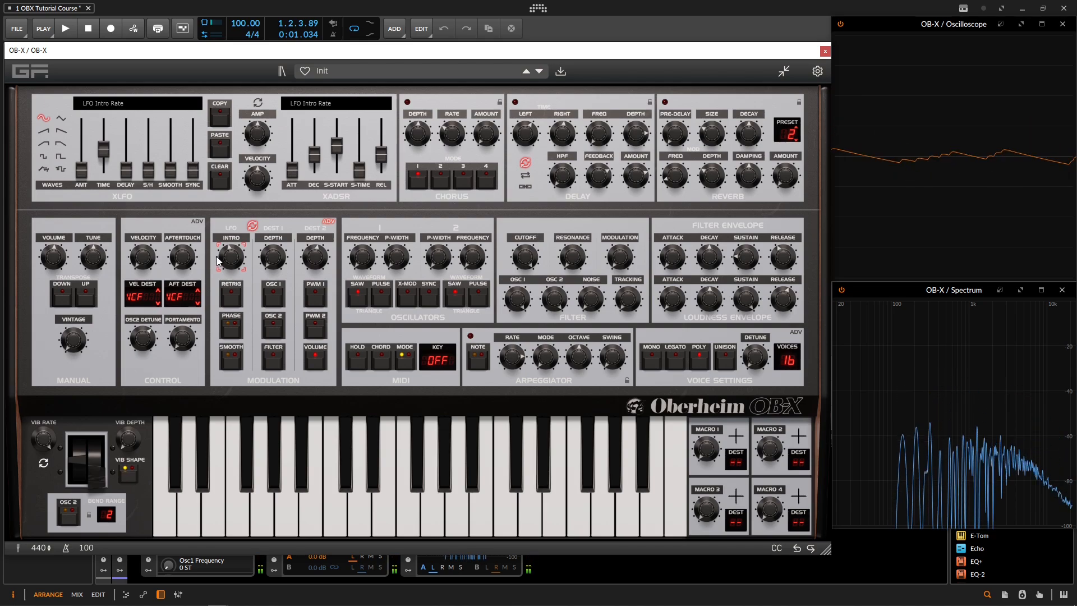
mouse_move(227, 255)
left_click_drag(233, 236, 243, 162)
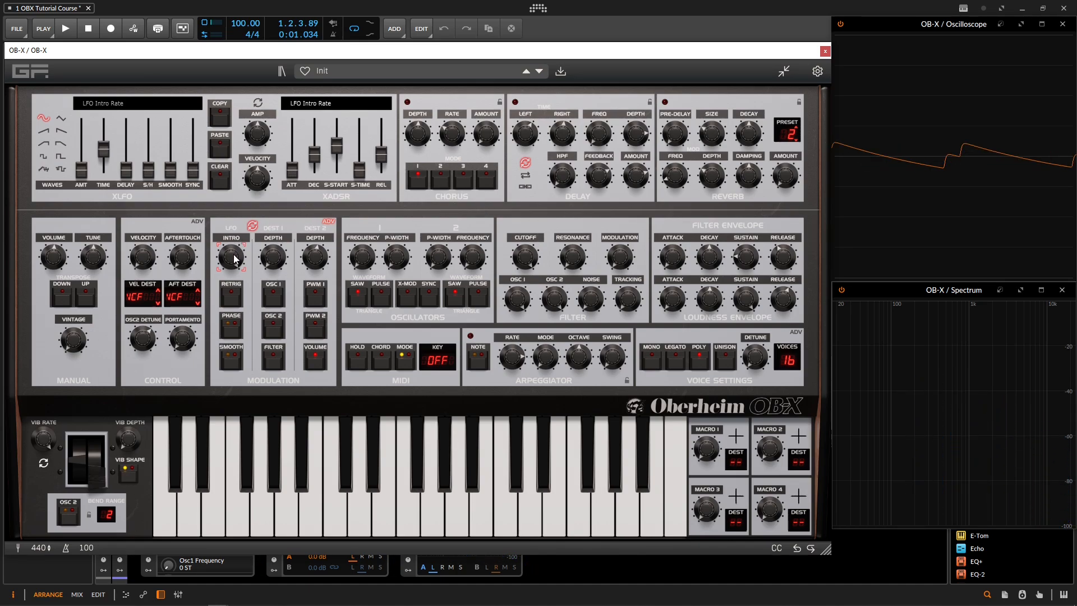
mouse_move(234, 257)
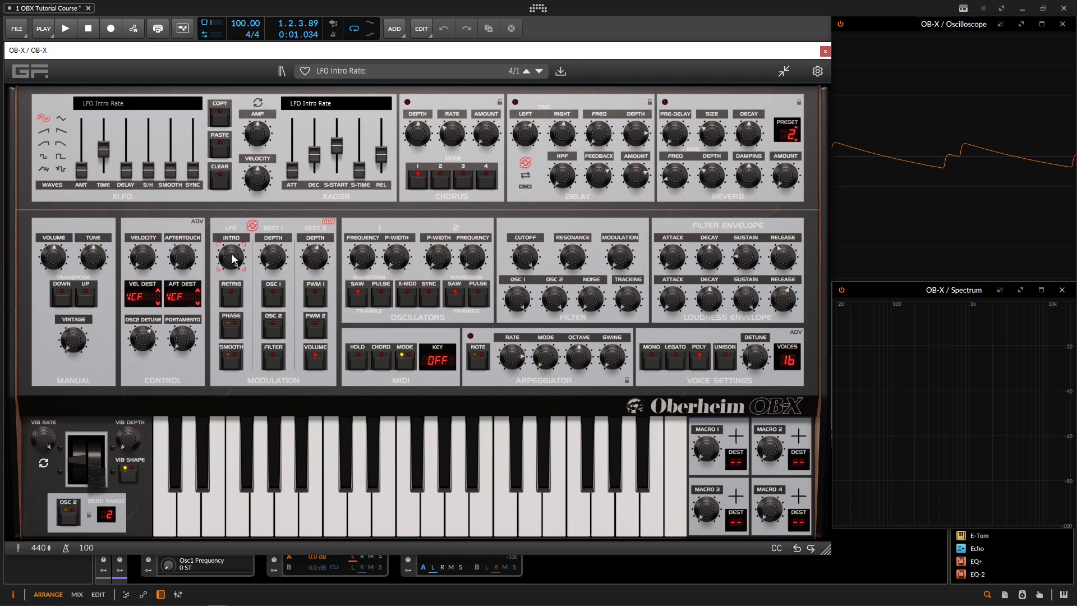
left_click(256, 226)
left_click(328, 221)
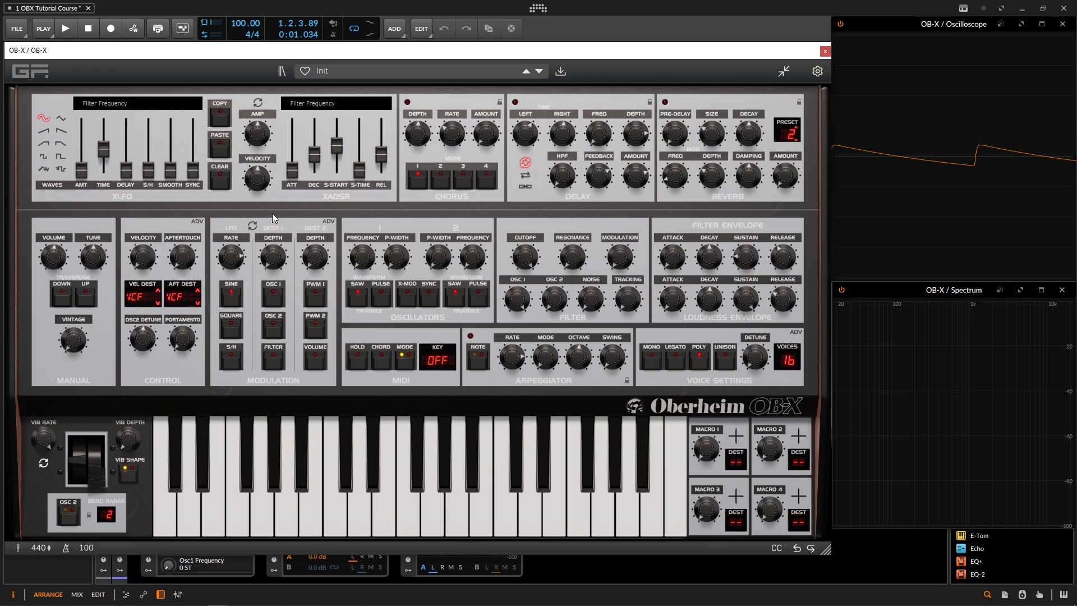
Step: Route the LFO to Osc 1 with Dest 1 depth at about 74%, and adjust the LFO rate
left_click(276, 294)
left_click_drag(279, 254, 278, 196)
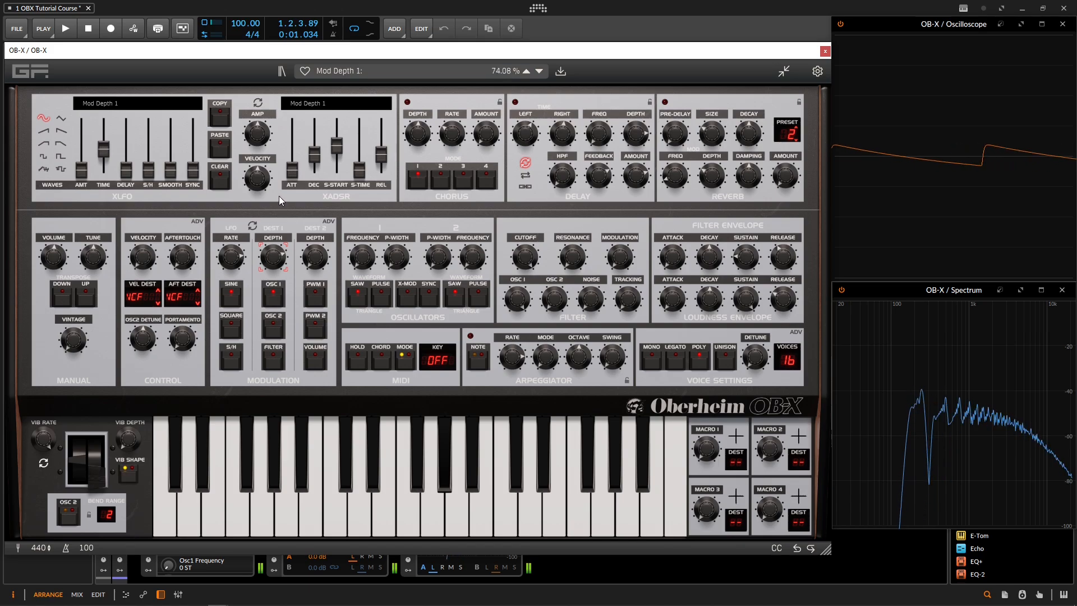
left_click_drag(269, 258, 231, 293)
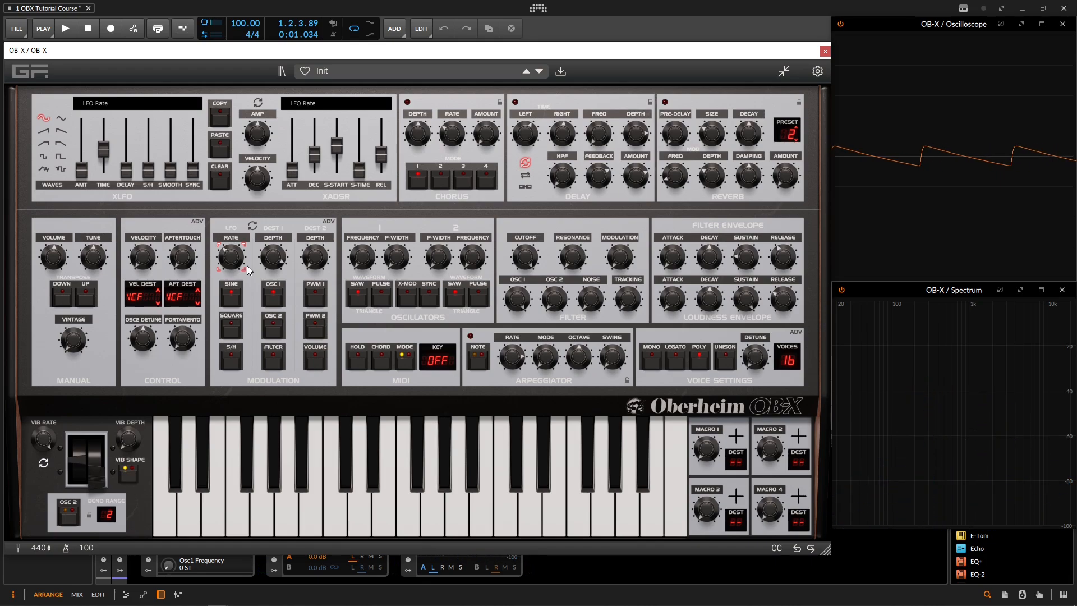
Step: In the advanced modulation settings, try LFO phase values including 90 and 180, and return the phase to Off
left_click(330, 226)
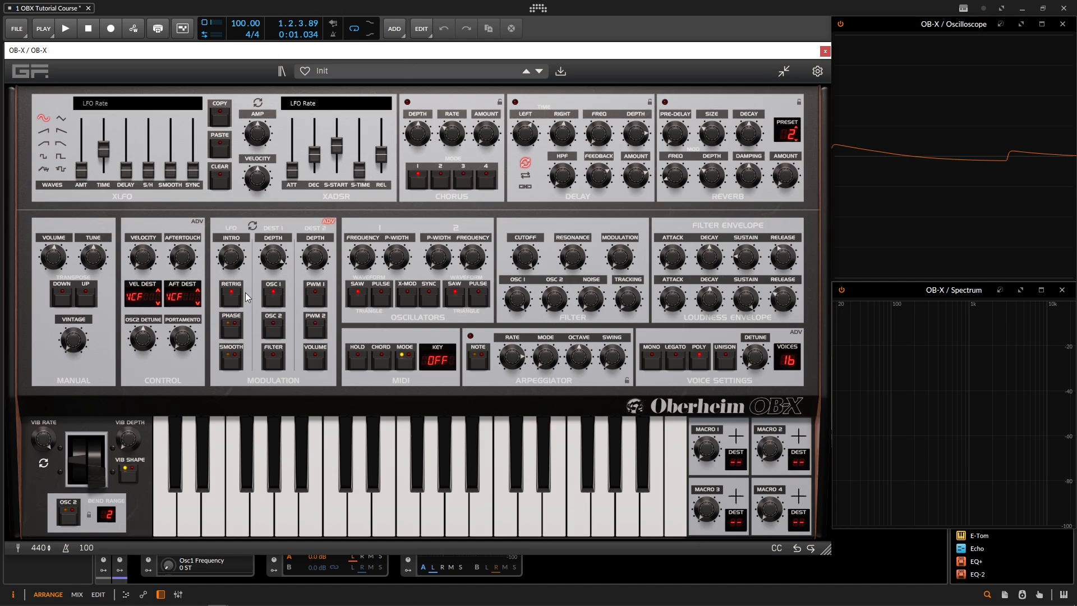
left_click(234, 326)
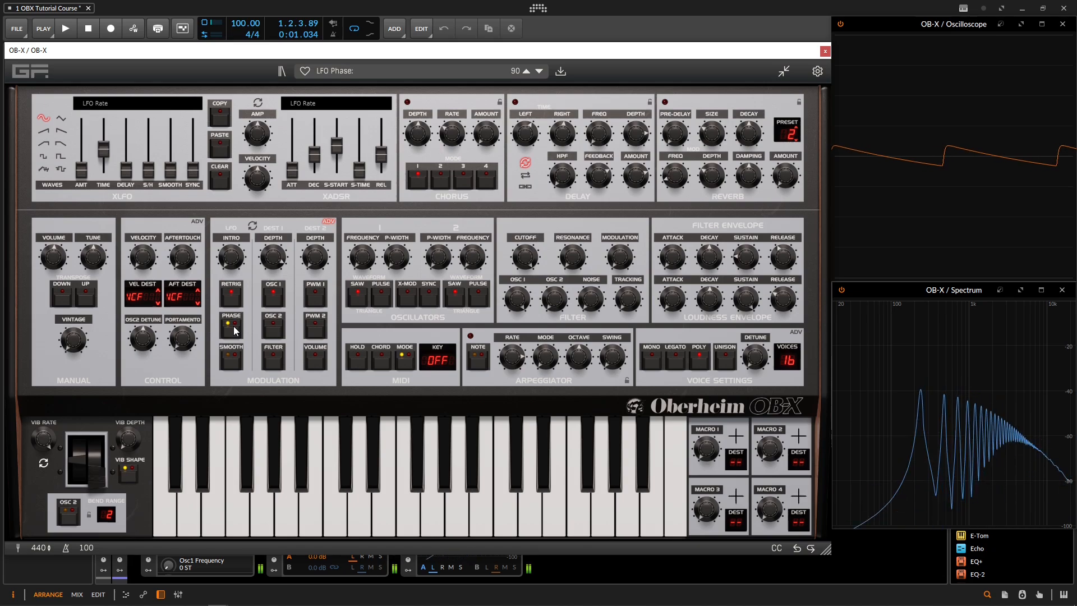
left_click(233, 329)
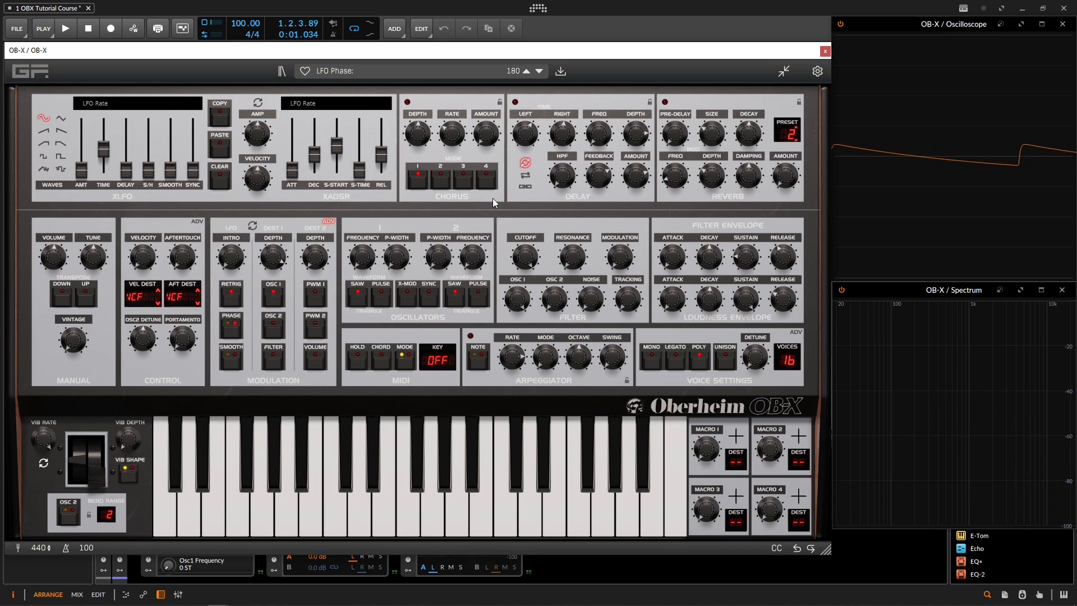
left_click(230, 331)
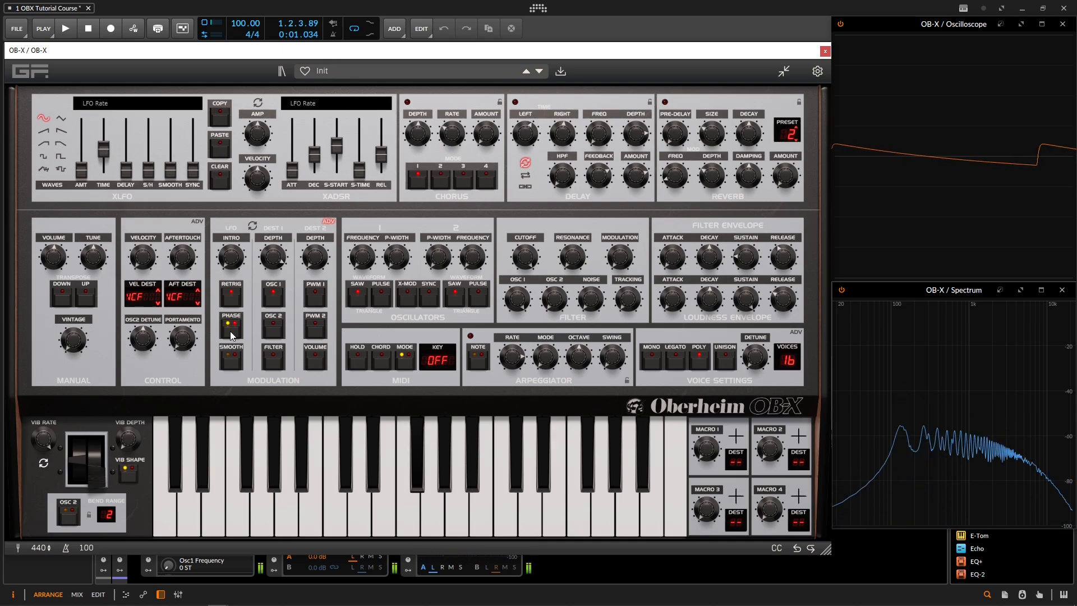
left_click(231, 332)
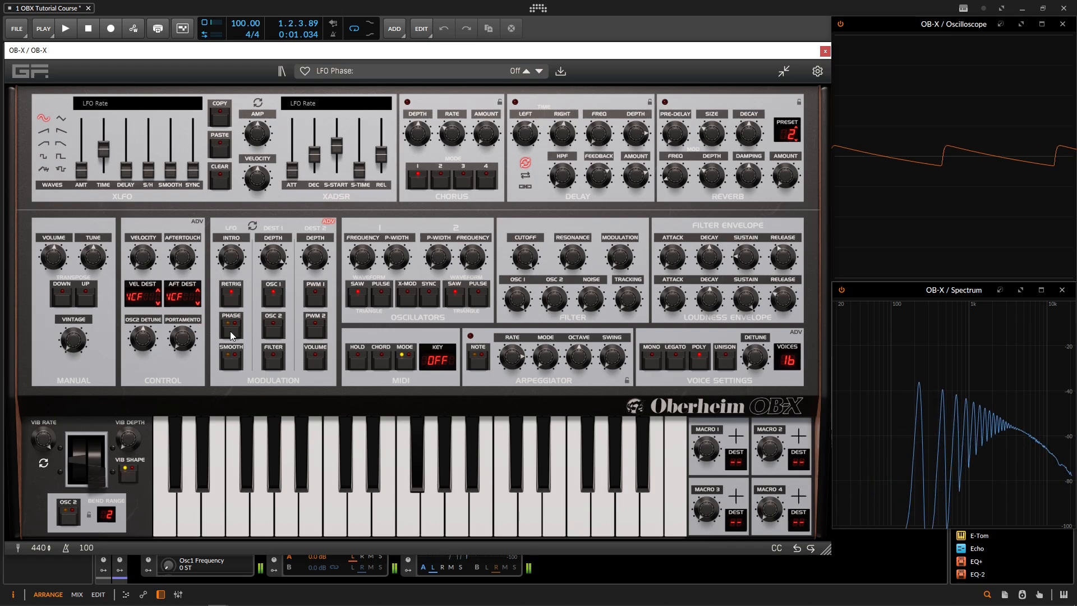
left_click(230, 331)
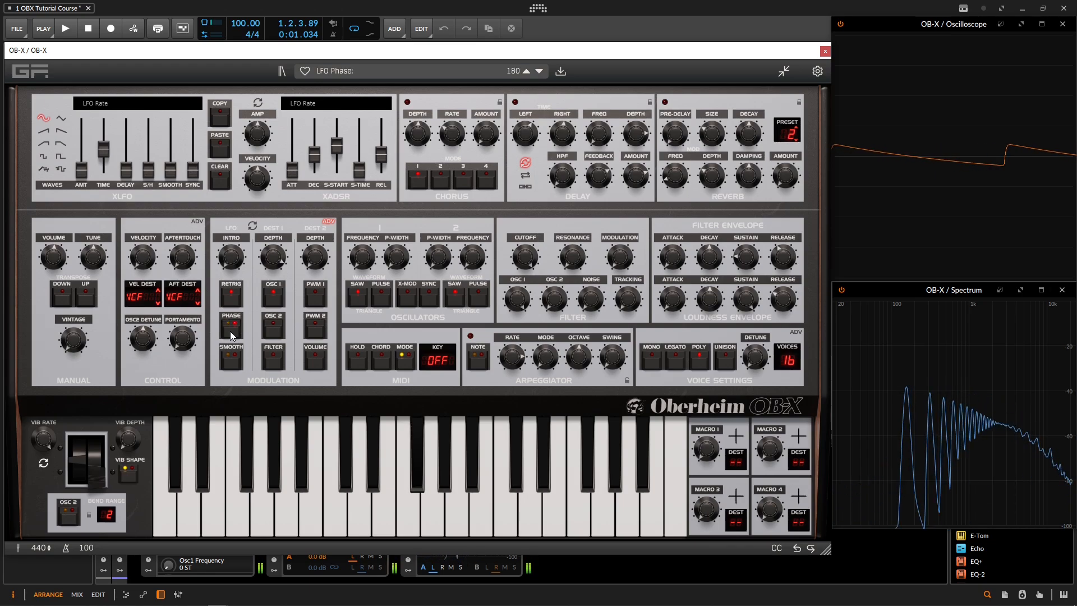
left_click(230, 331)
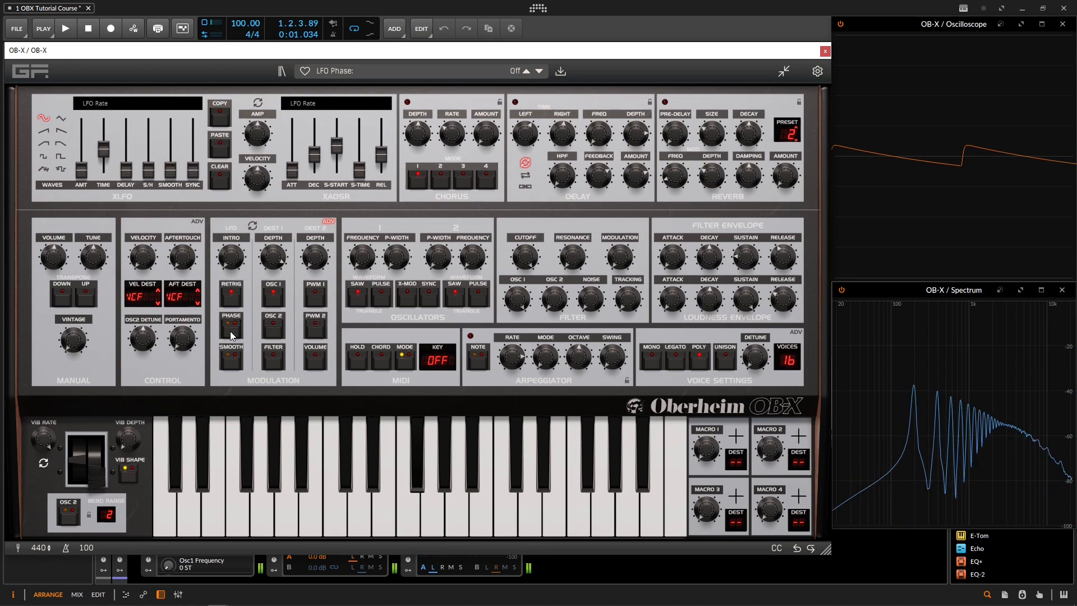
left_click(230, 331)
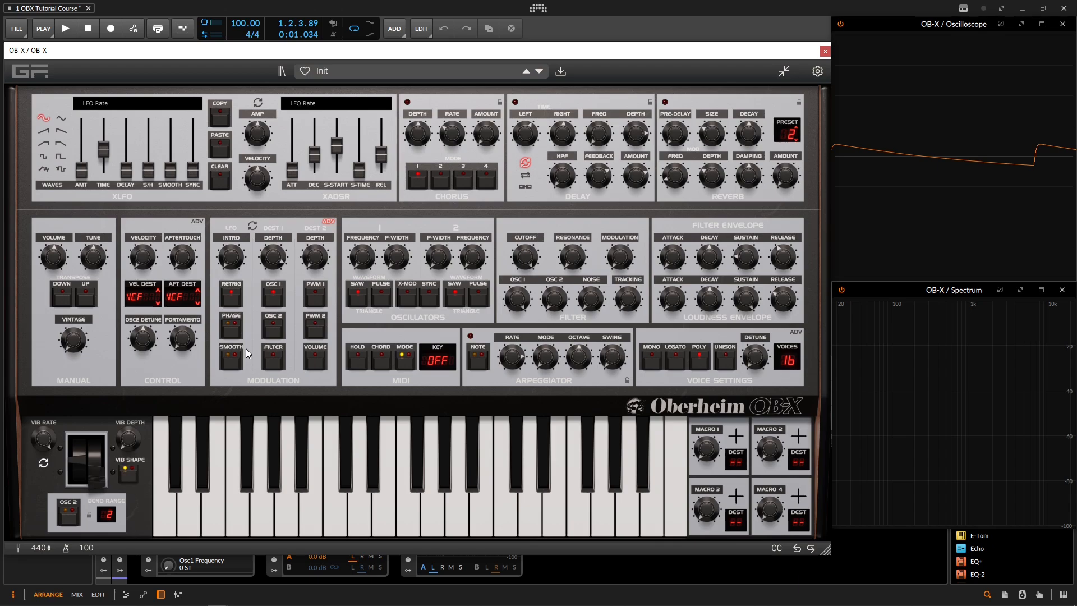
Step: Route the LFO to Osc 1 with Dest 1 depth about 52%, using a square wave at about 2.66 Hz
left_click(328, 221)
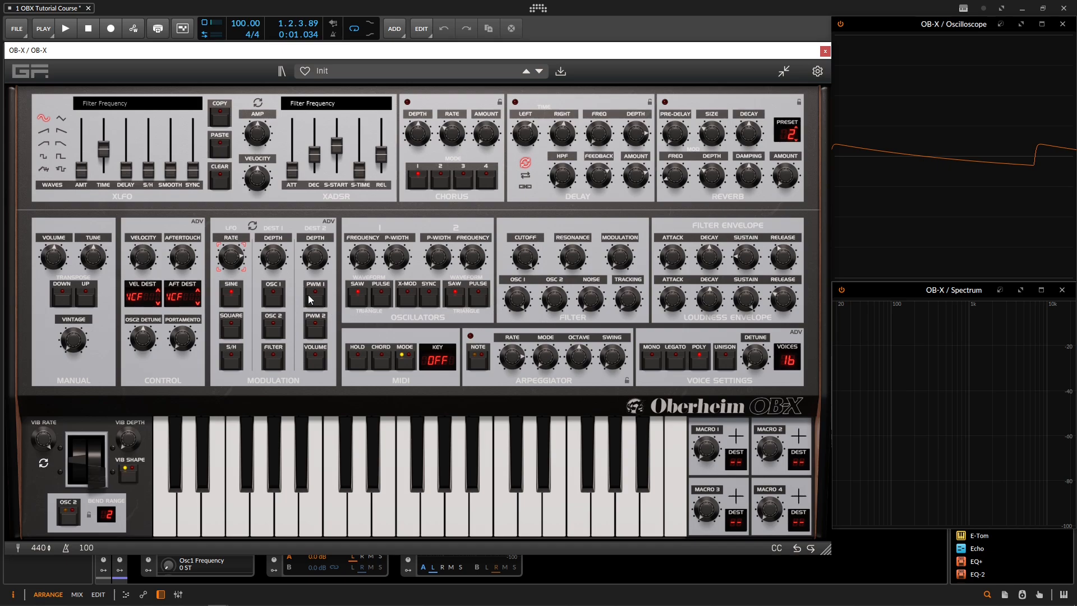
left_click(277, 295)
left_click_drag(277, 263, 272, 221)
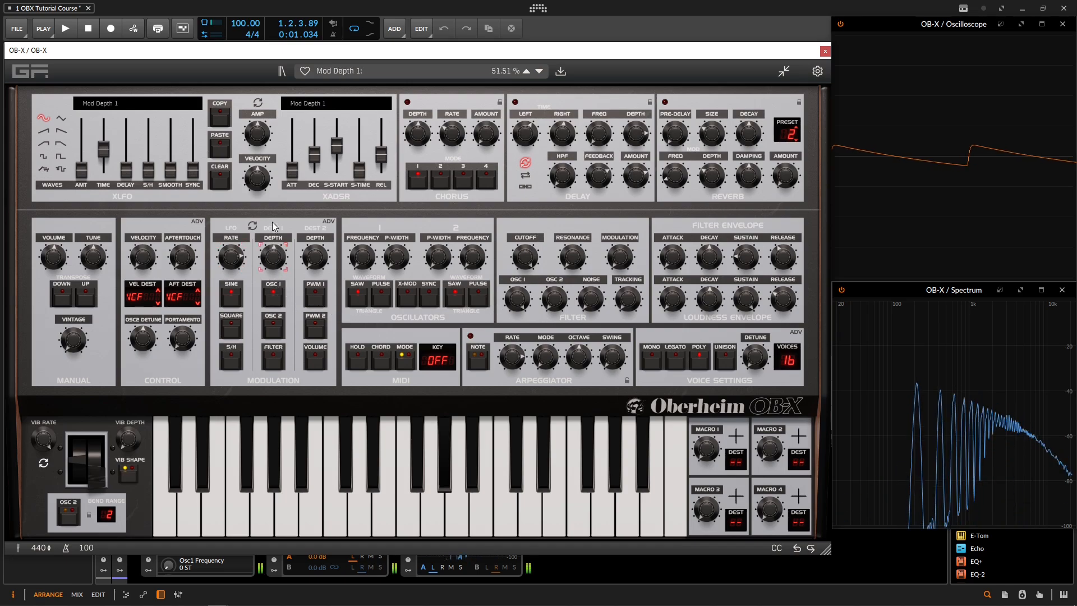
left_click_drag(237, 259, 236, 273)
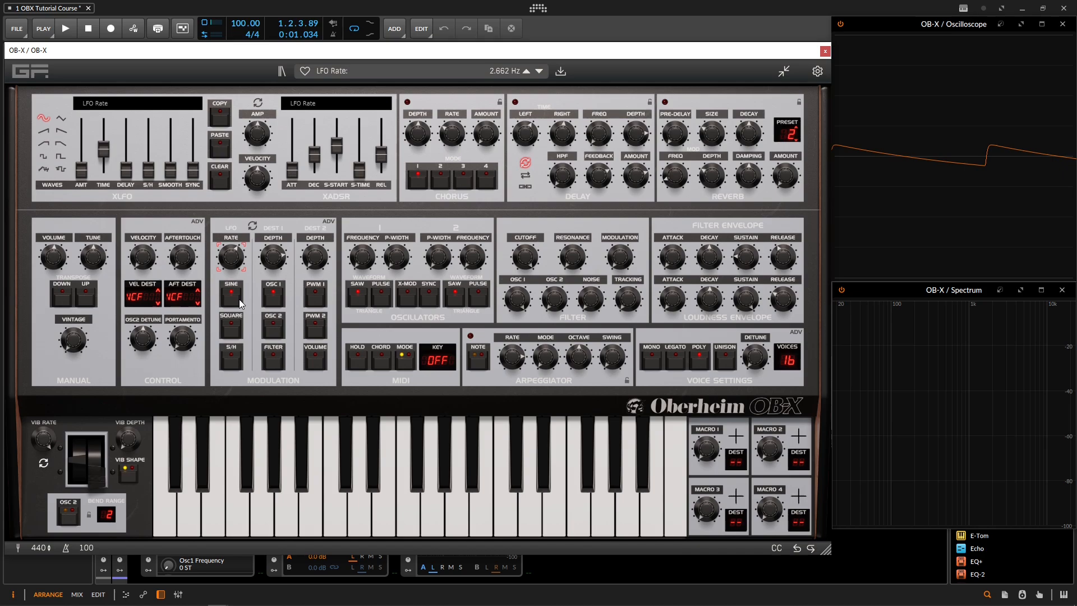
left_click(235, 330)
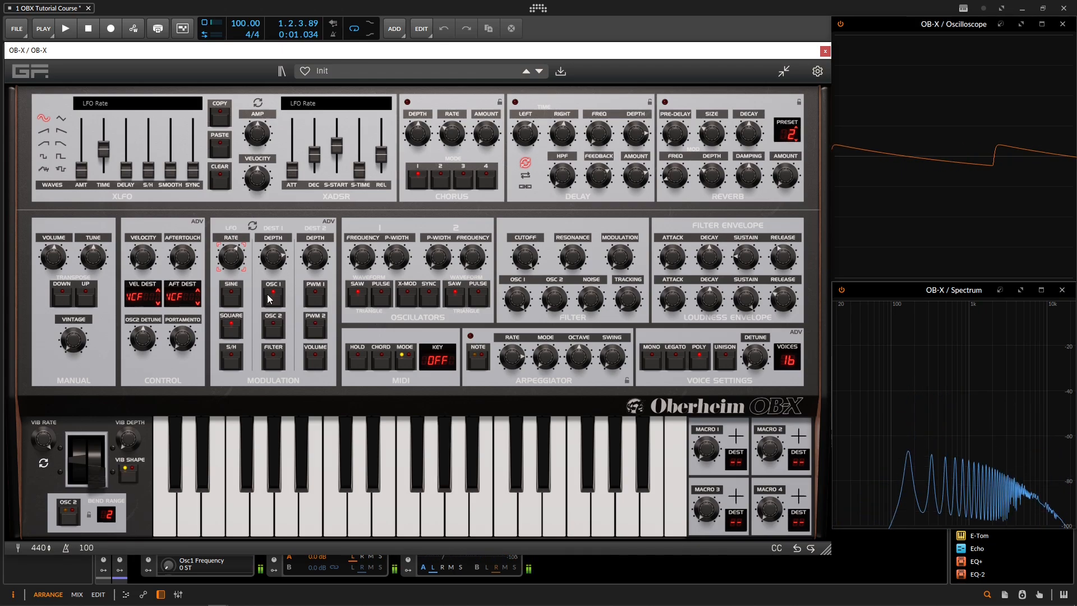
Step: Try LFO smoothing at 12%, 25% and 50% on the square wave, and turn the smoothing back off
left_click(334, 221)
left_click(237, 360)
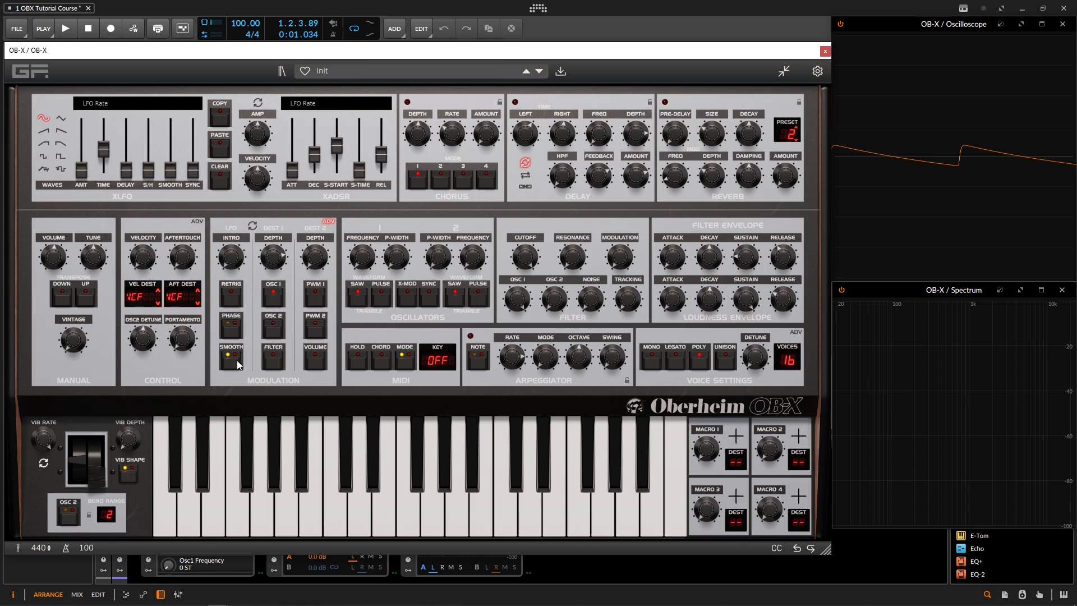
left_click(237, 360)
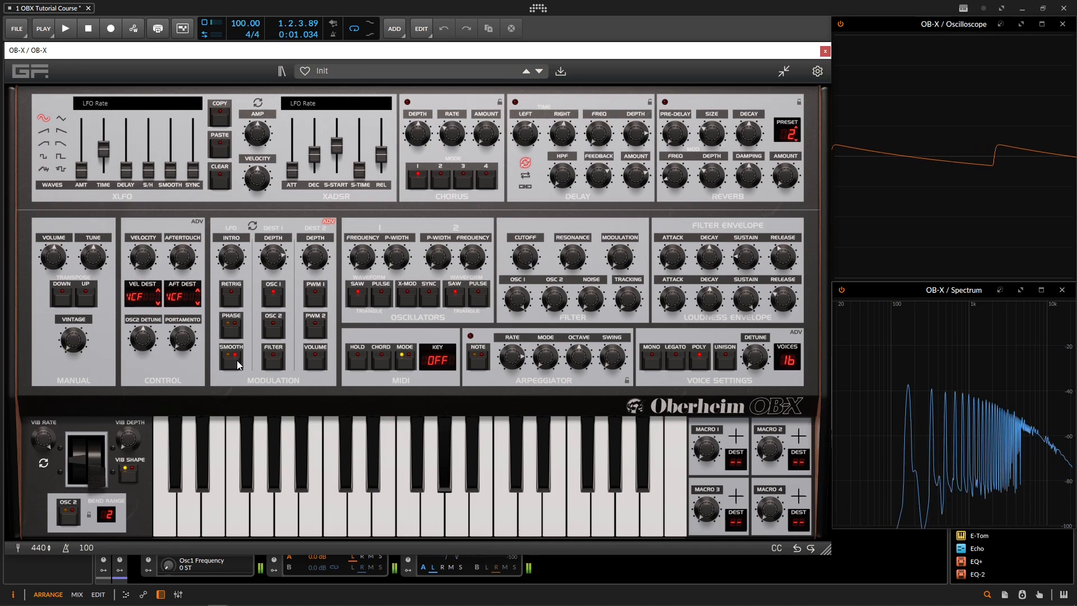
left_click(237, 360)
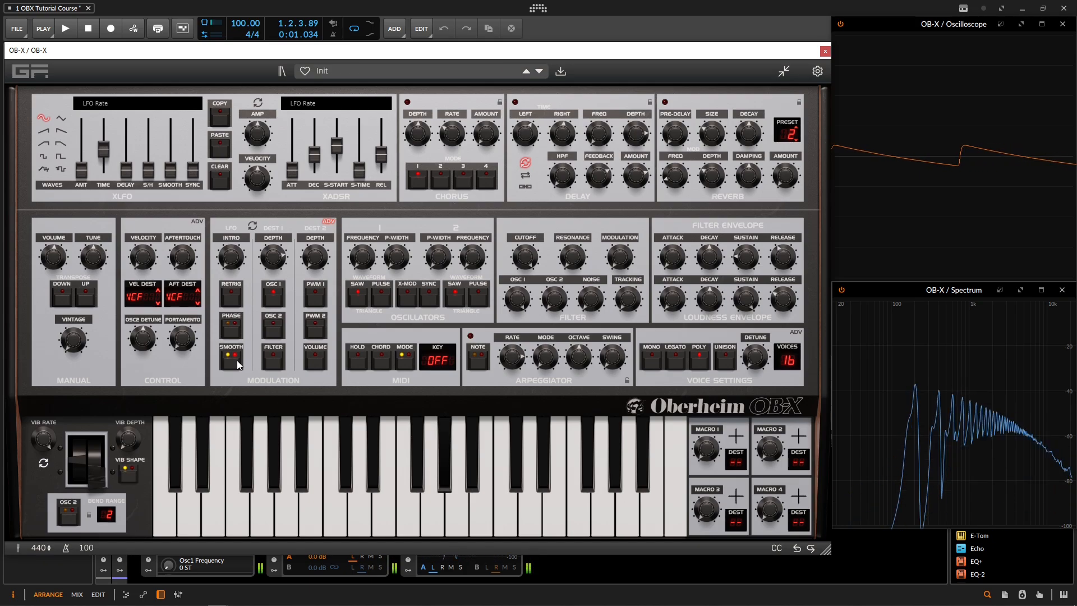
left_click(237, 360)
left_click(329, 221)
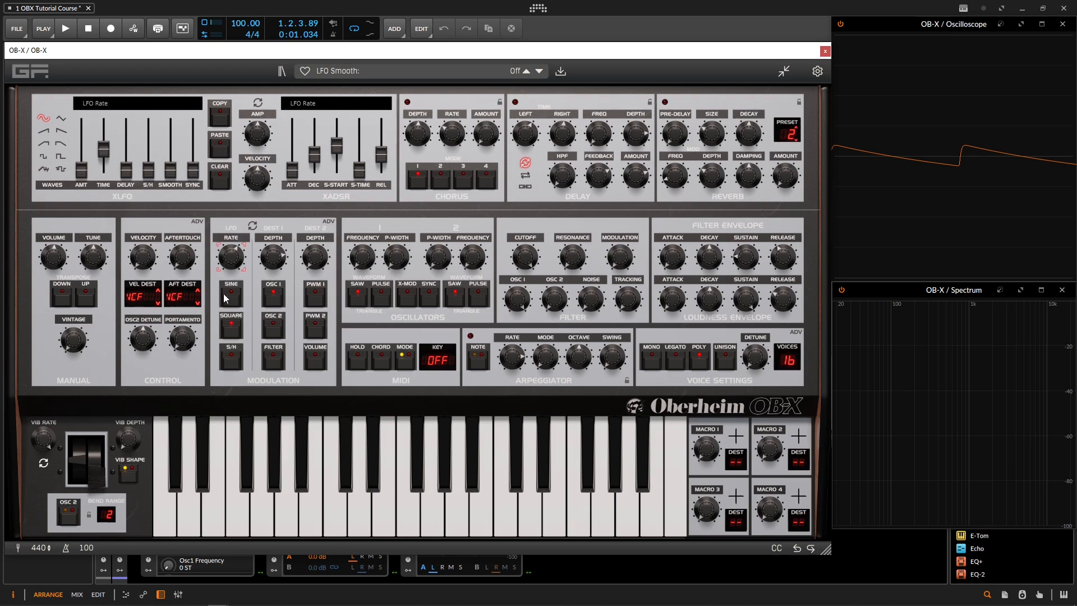
Step: Change the LFO waveform to S/H and set LFO smoothing to 50% in the advanced modulation settings
left_click(232, 296)
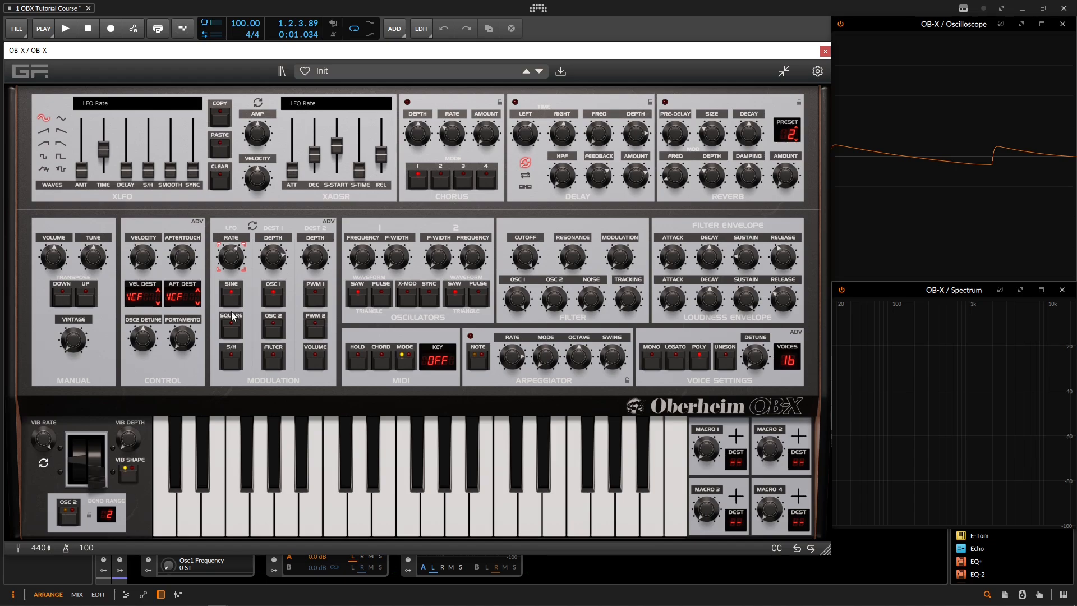
left_click(233, 360)
left_click(328, 221)
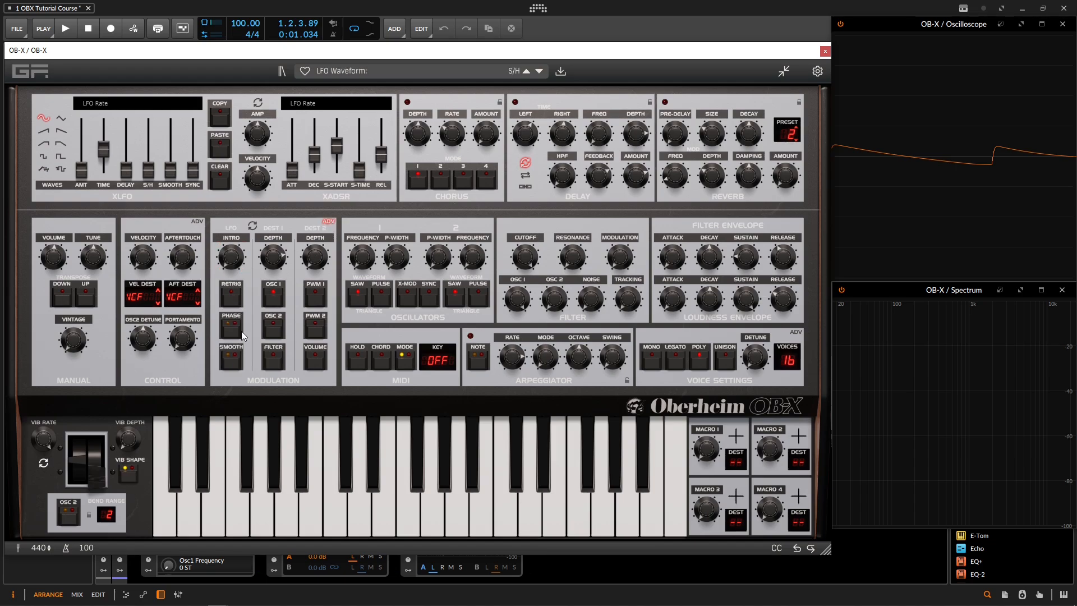
left_click(231, 363)
left_click(233, 361)
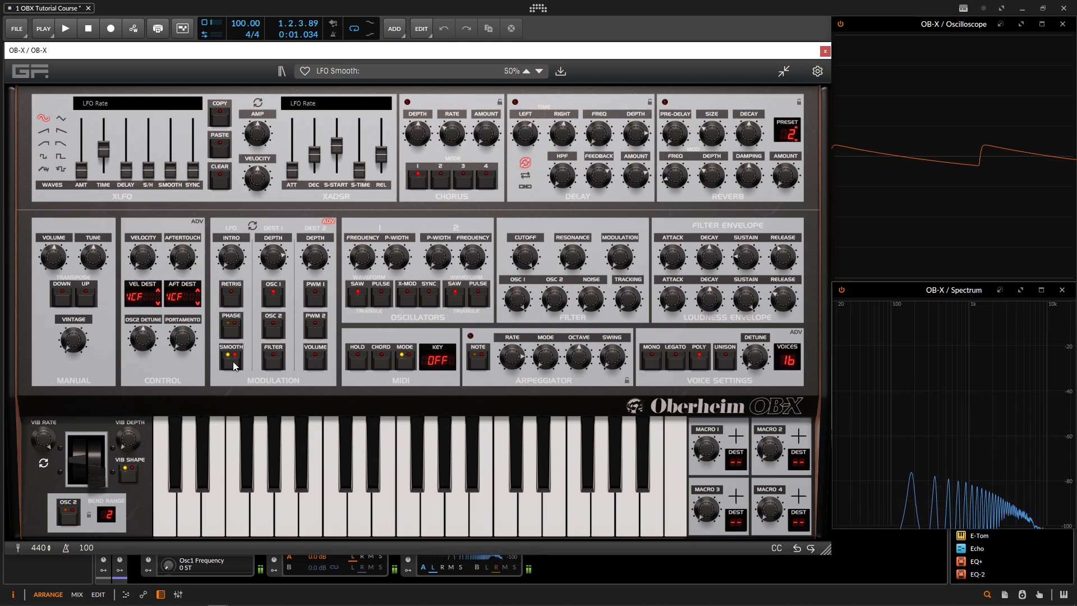
left_click(234, 361)
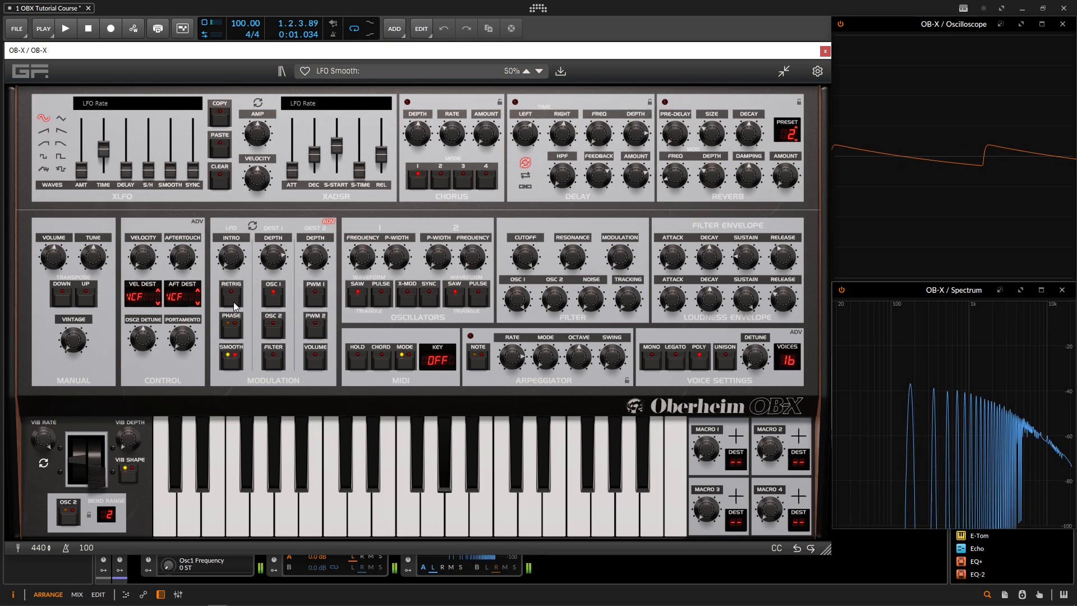
Step: Reroute the LFO from Osc 1 to Filter, with the filter cutoff at about 163 Hz and LFO rate at about 7.66 Hz
left_click(280, 258)
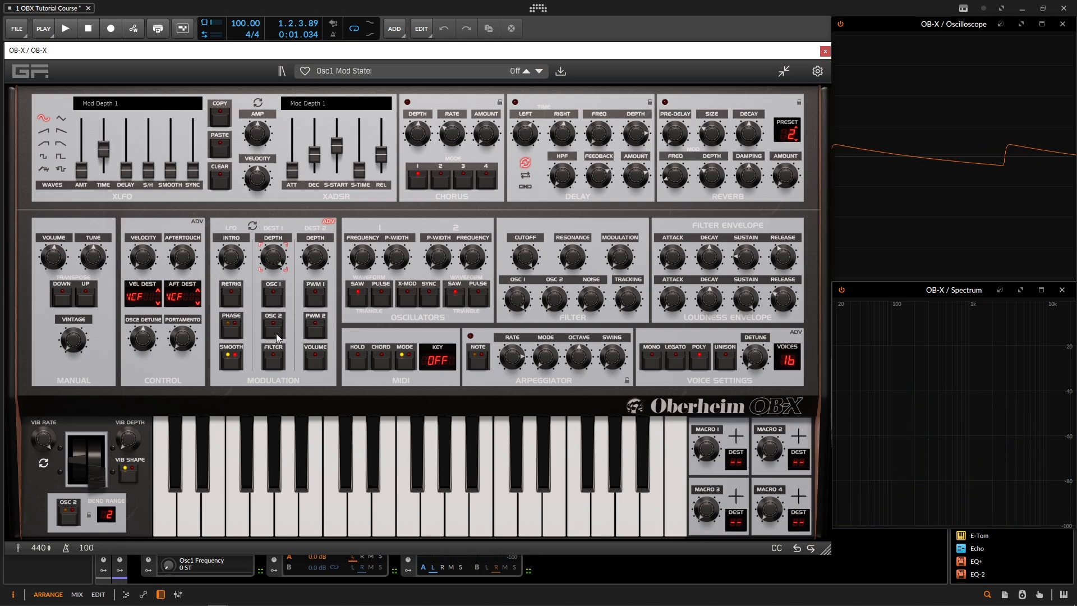
left_click_drag(527, 259, 528, 262)
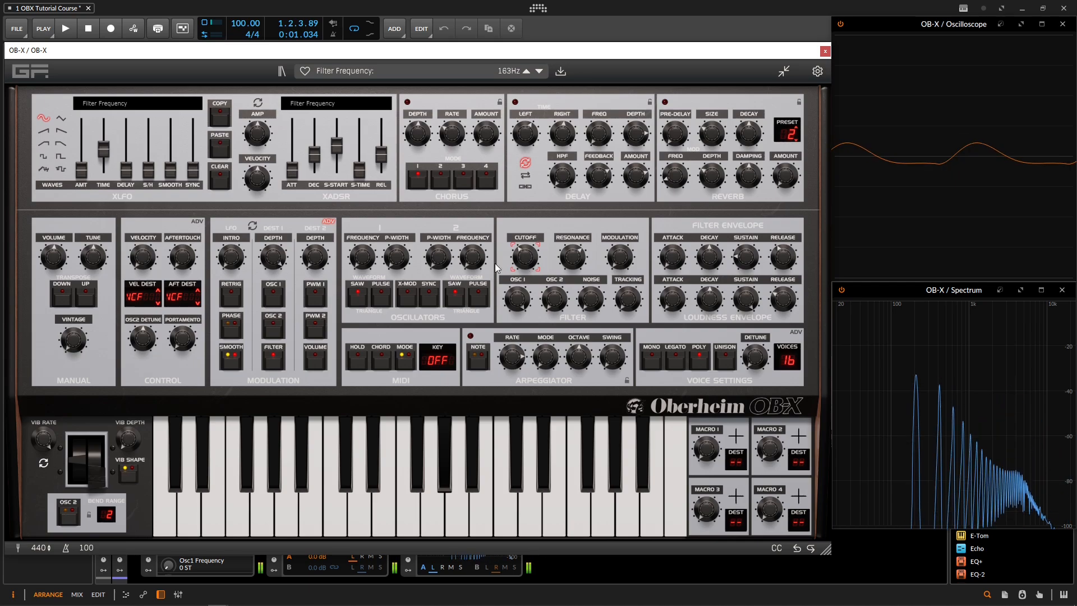
left_click(334, 222)
left_click_drag(238, 248, 237, 246)
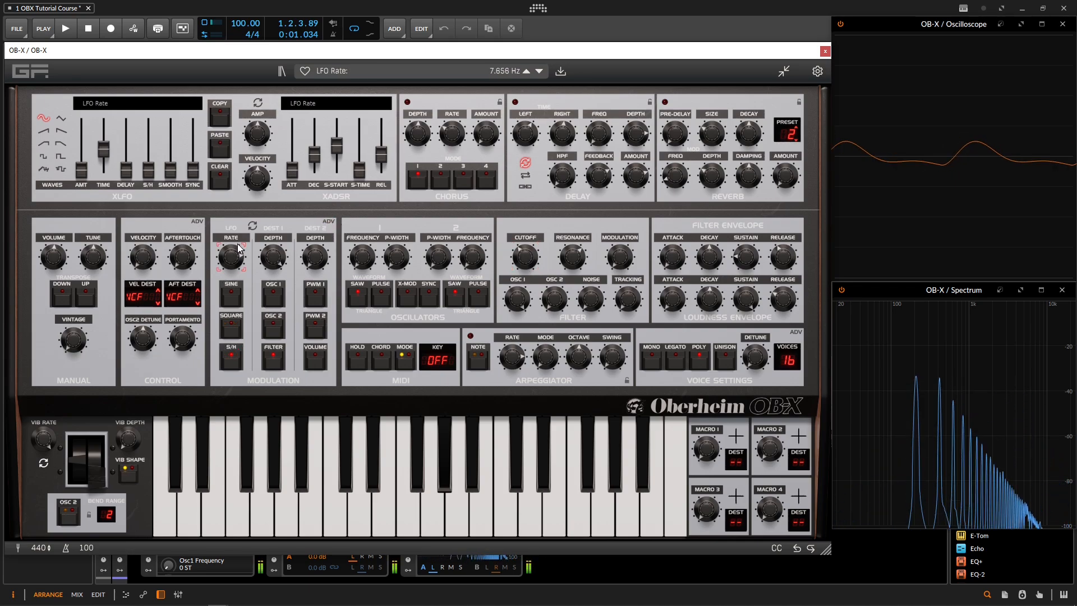
Step: Compare LFO smoothing at Off and 12% on the filter modulation, and set it to 25%
left_click(328, 222)
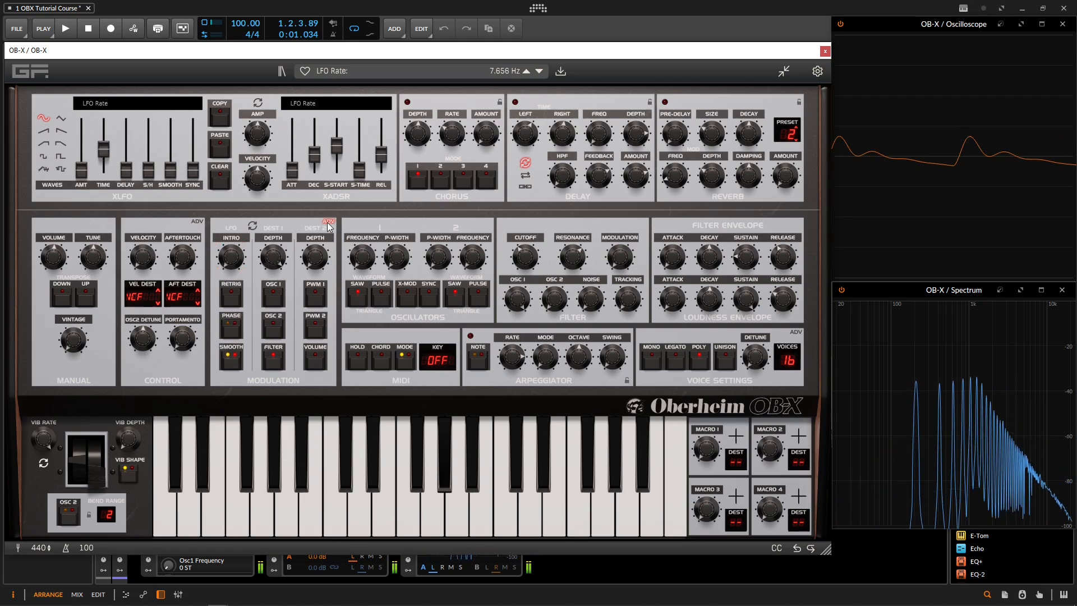
left_click(238, 363)
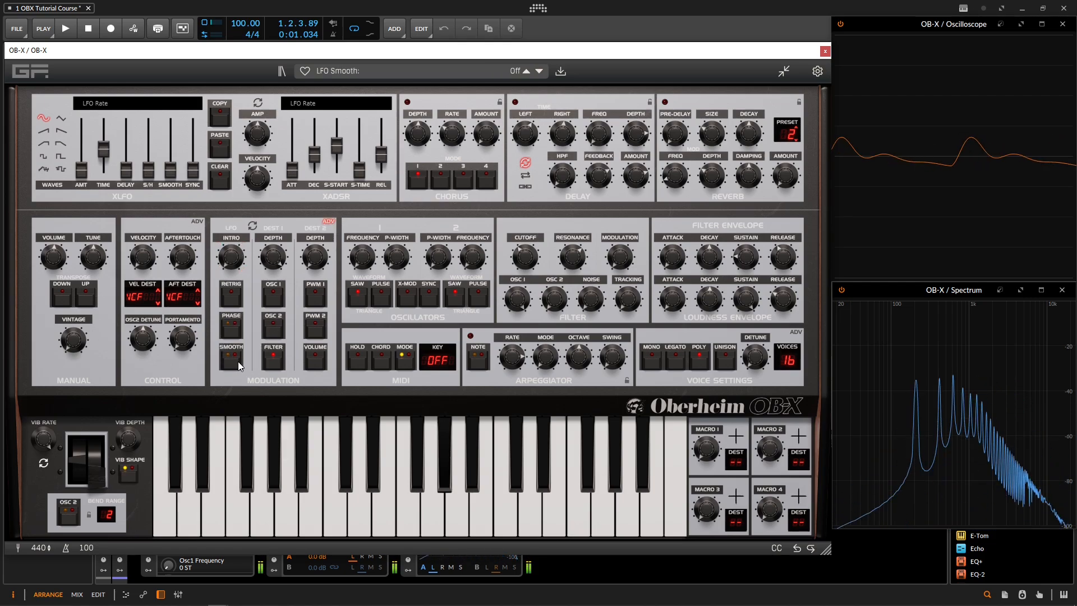
left_click(238, 361)
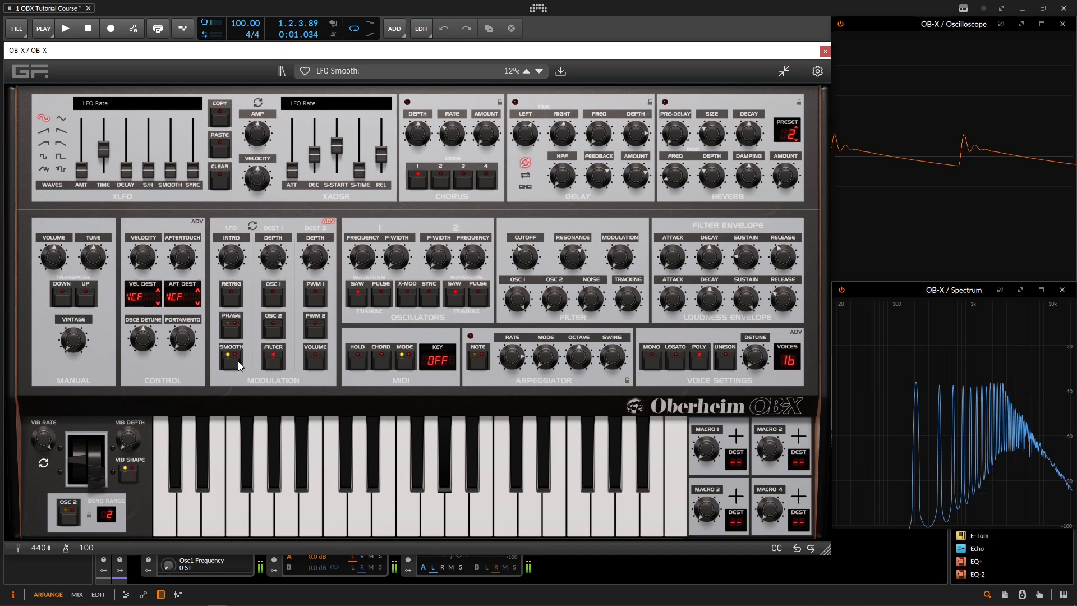
left_click(237, 361)
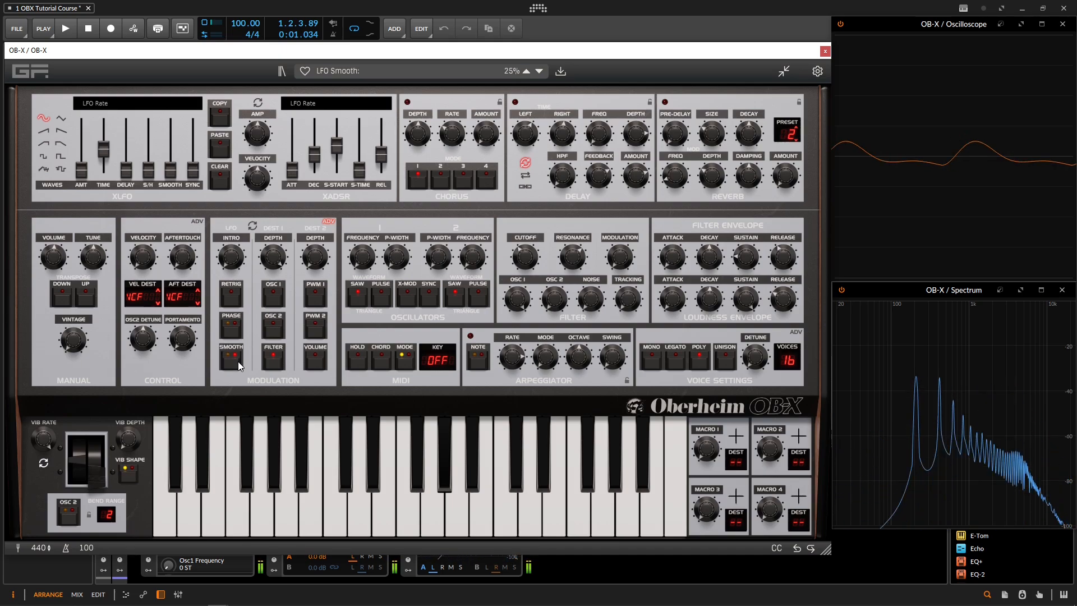